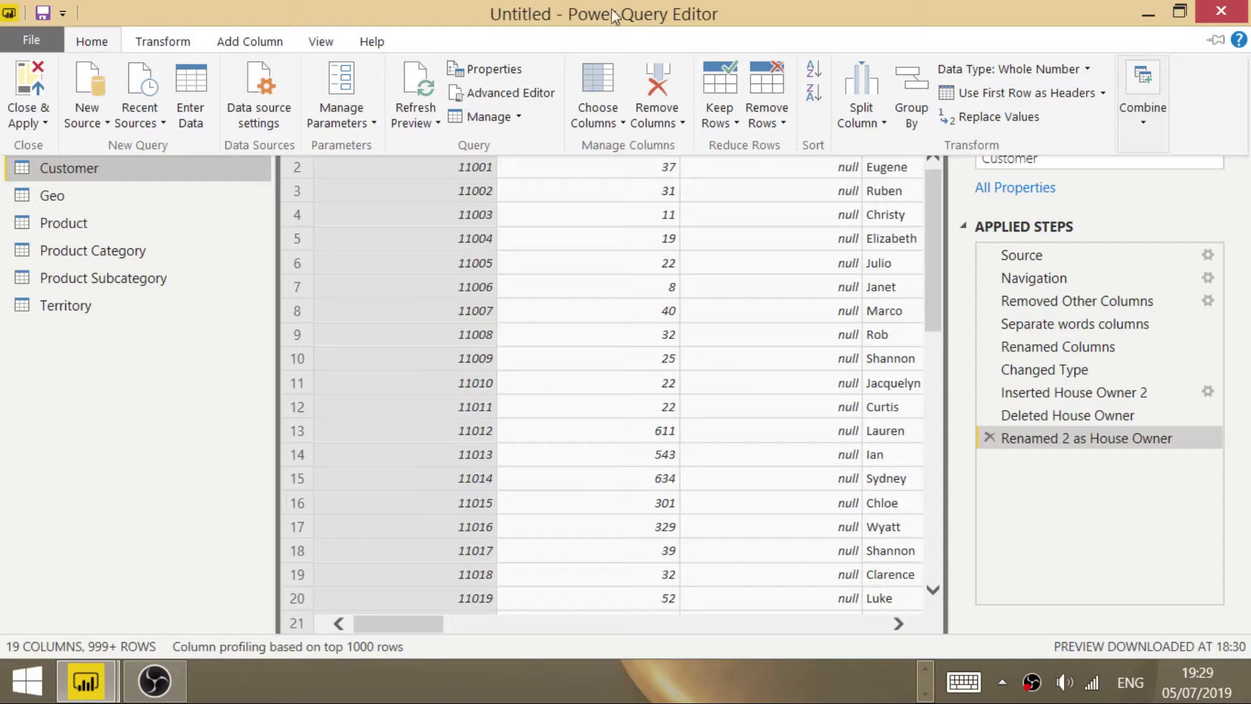
Merge the Geo query into the Customer query with a left outer join, matching Geography No. to Geography Key.
left_click(1147, 128)
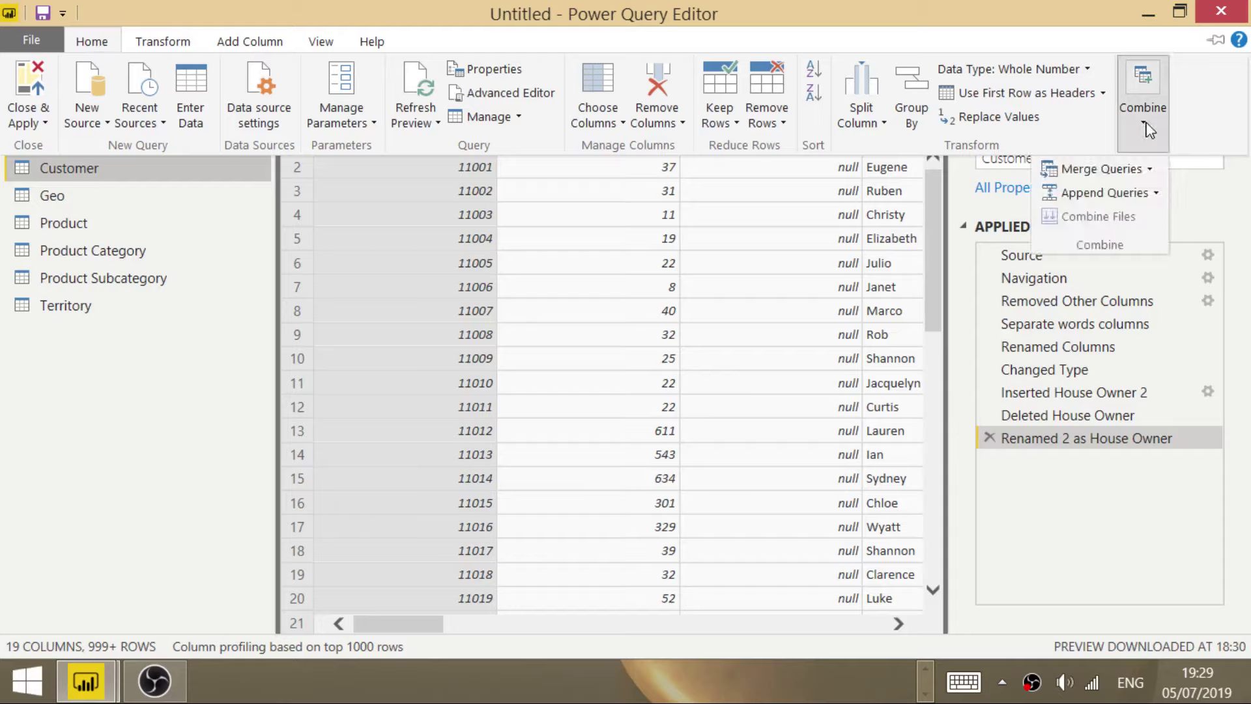
left_click(1151, 171)
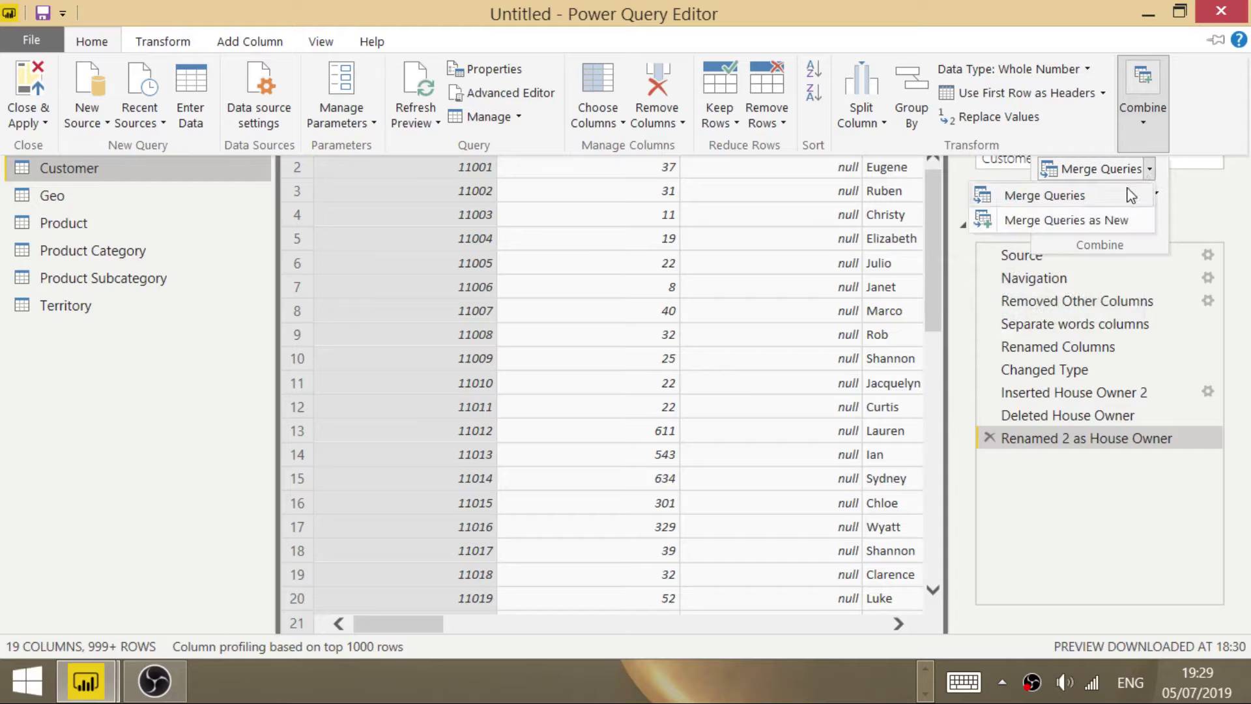
left_click(1107, 195)
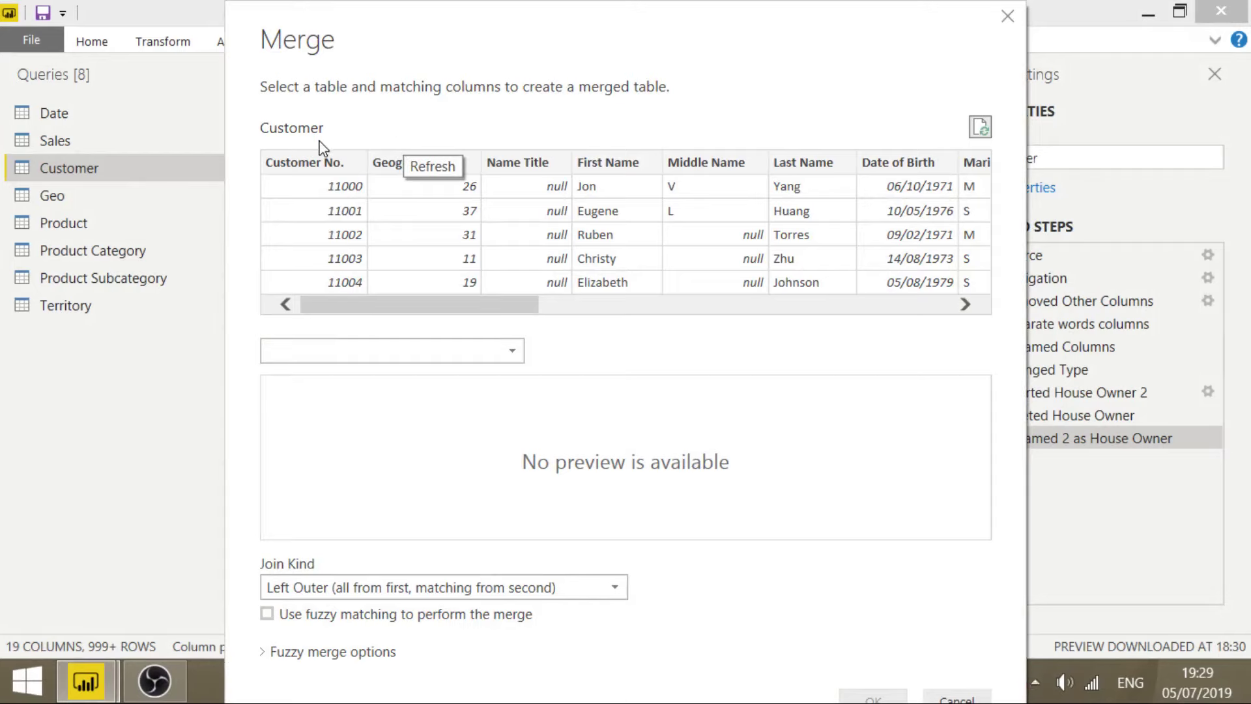
left_click(512, 354)
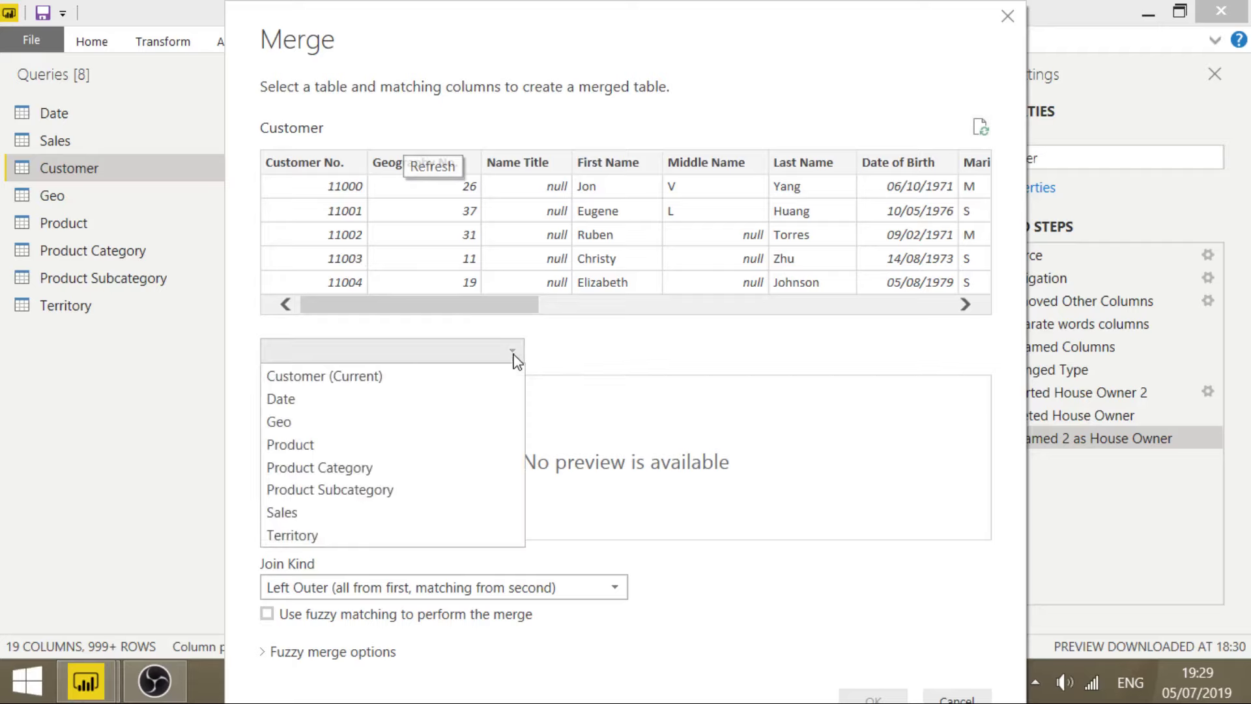
left_click(427, 424)
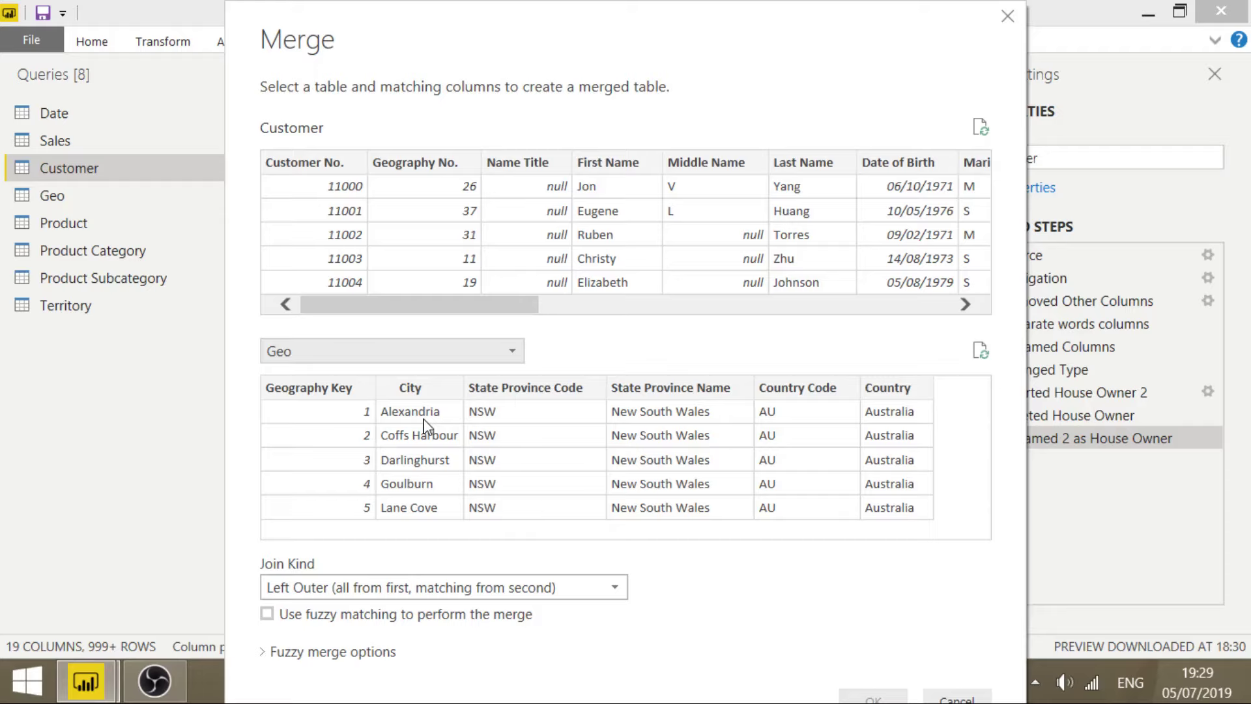
left_click(439, 167)
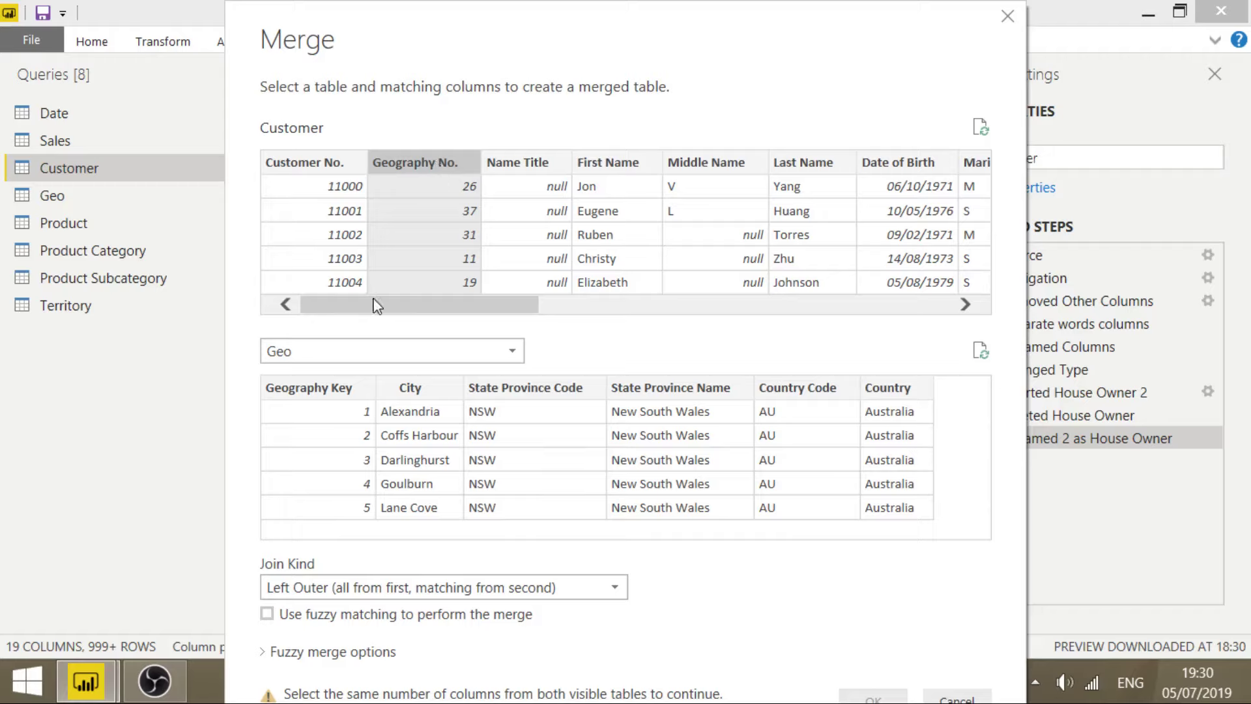
left_click(318, 393)
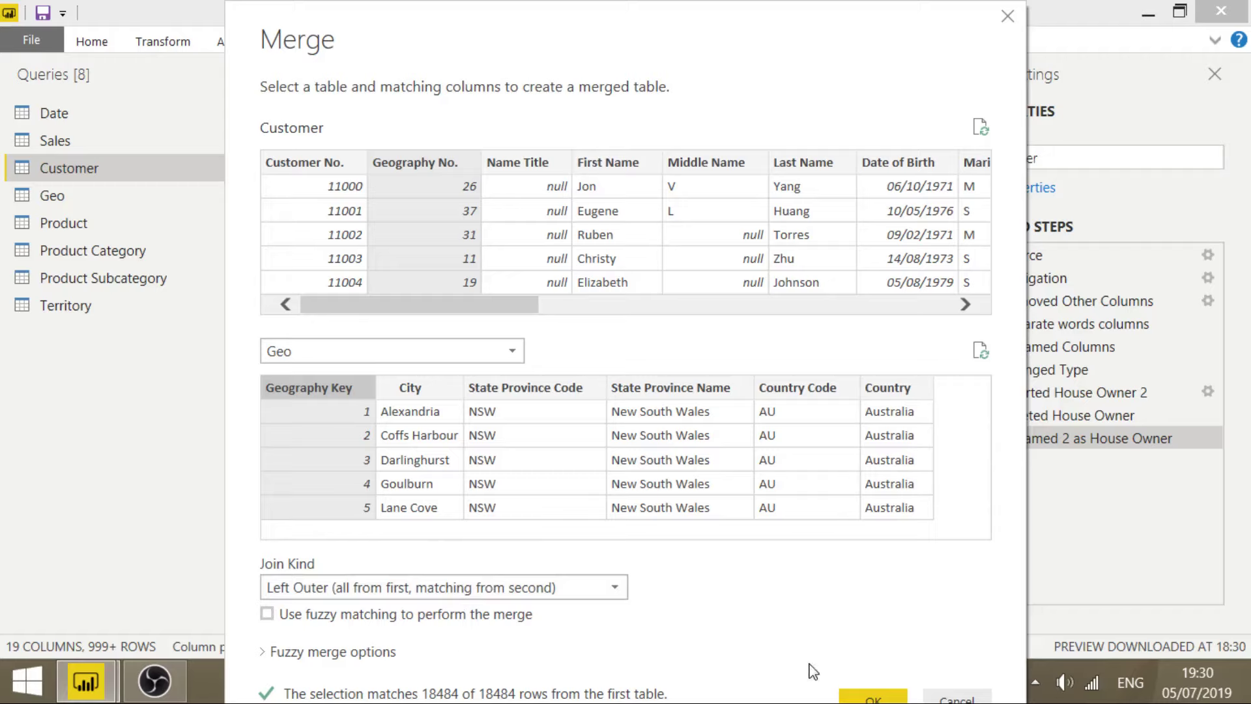
left_click(872, 697)
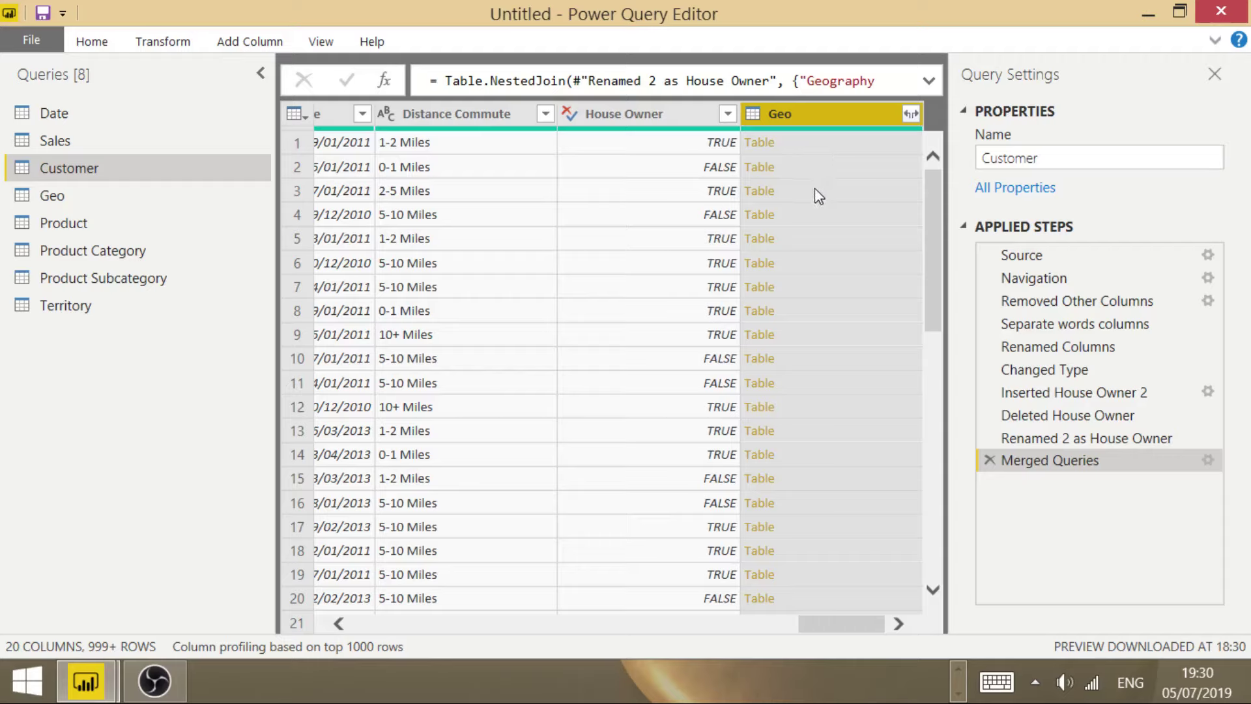
Expand the merged Geo column into all its fields except Geography Key, without using the original column name as prefix.
left_click(911, 114)
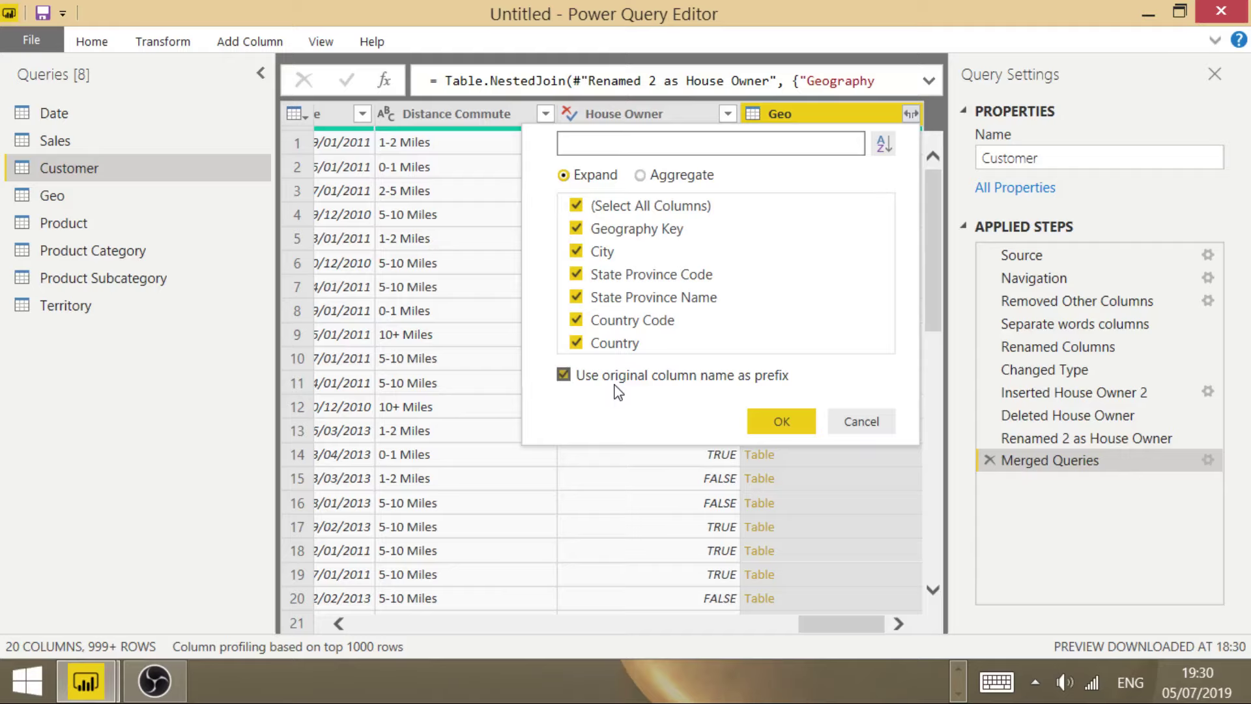
left_click(564, 376)
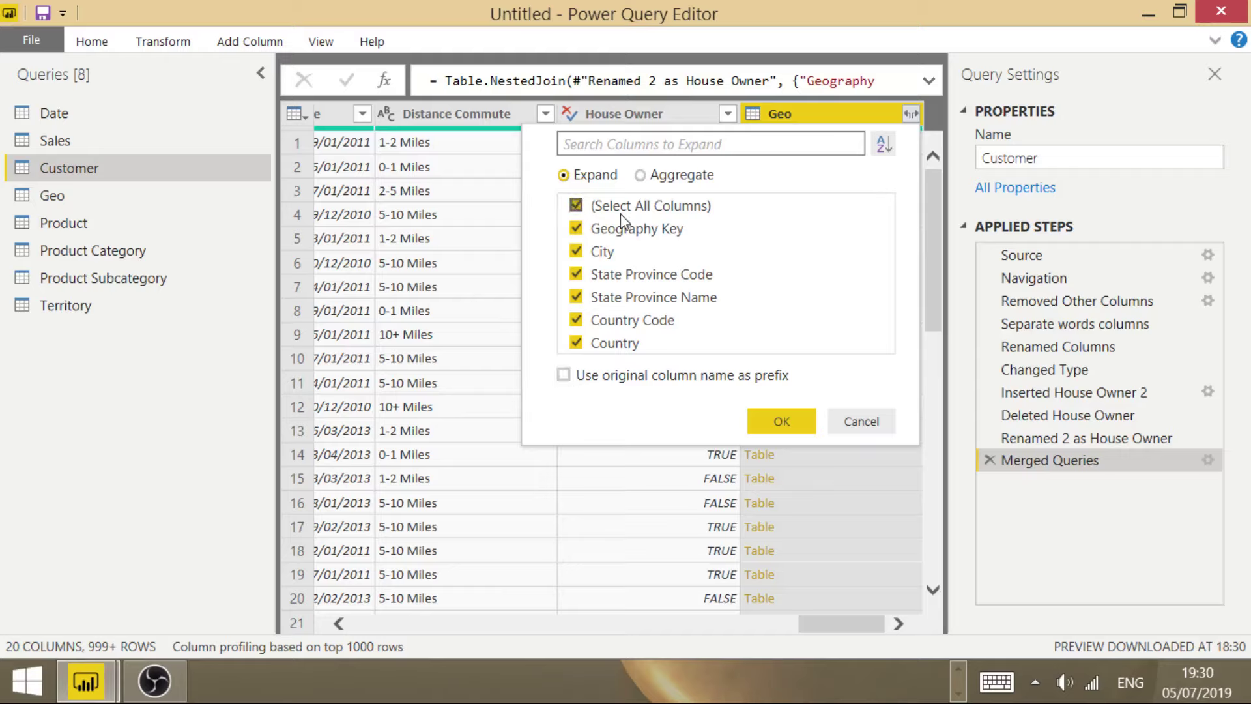
left_click(578, 231)
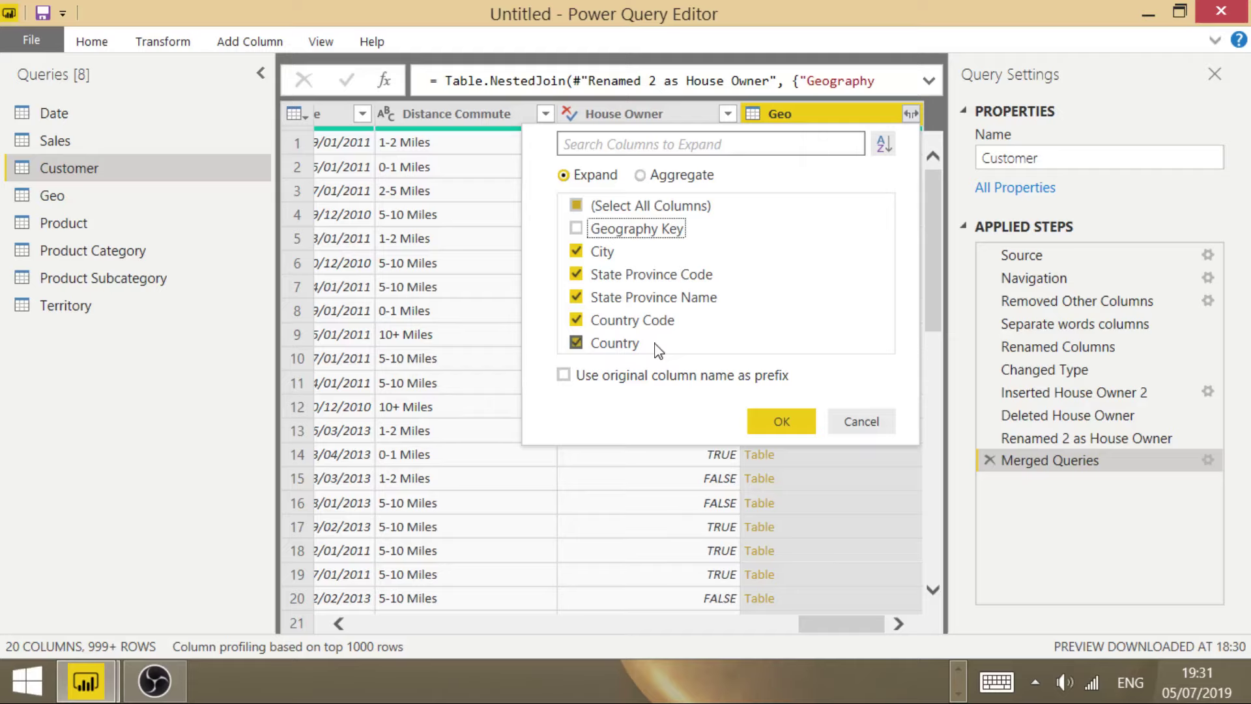
left_click(782, 422)
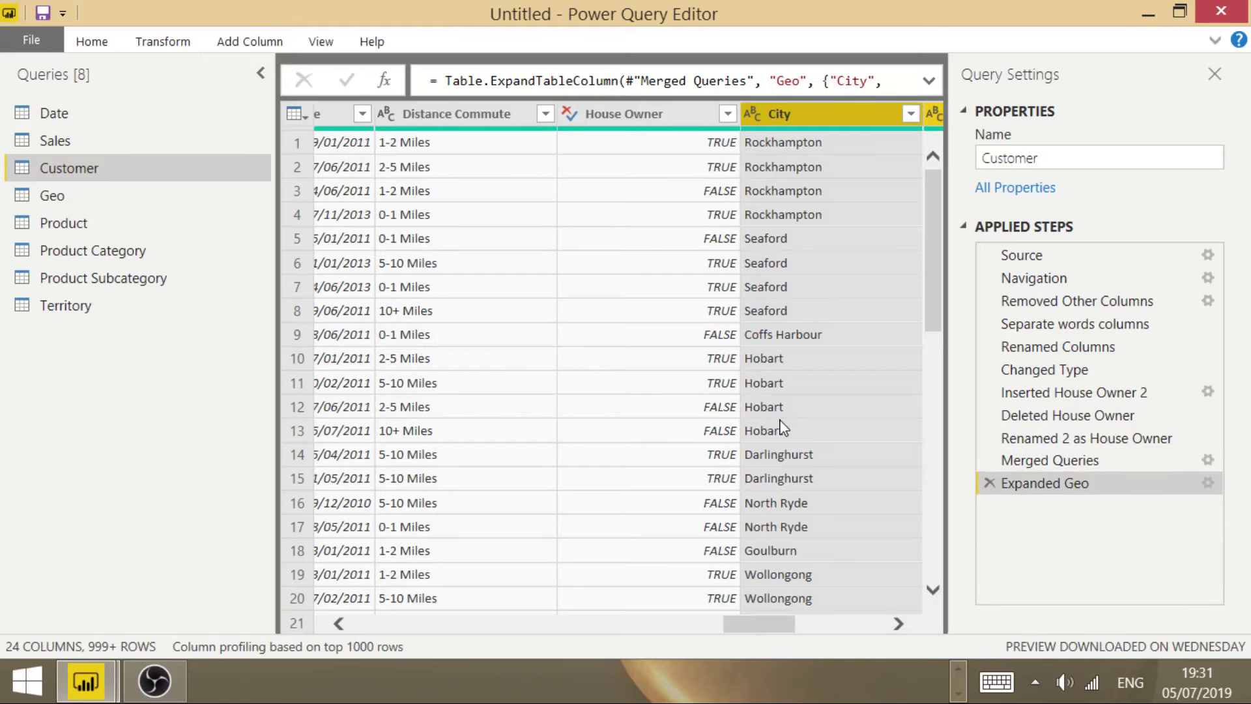
left_click(898, 624)
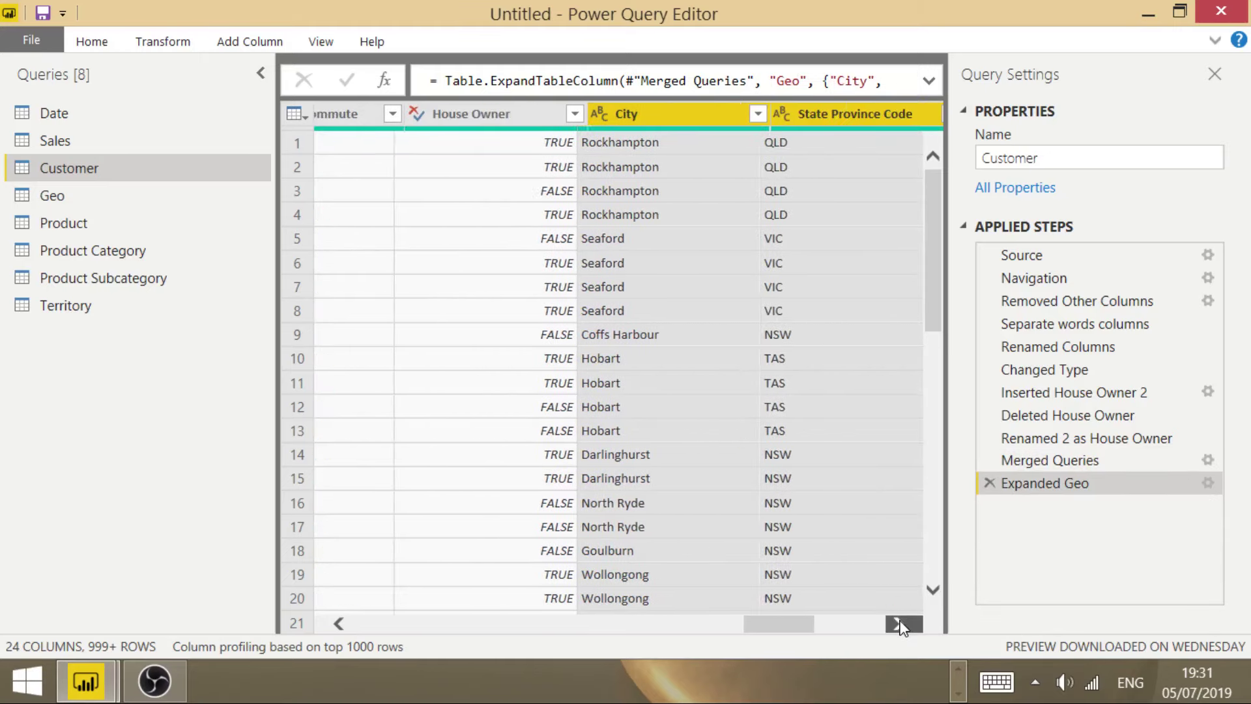
left_click(900, 623)
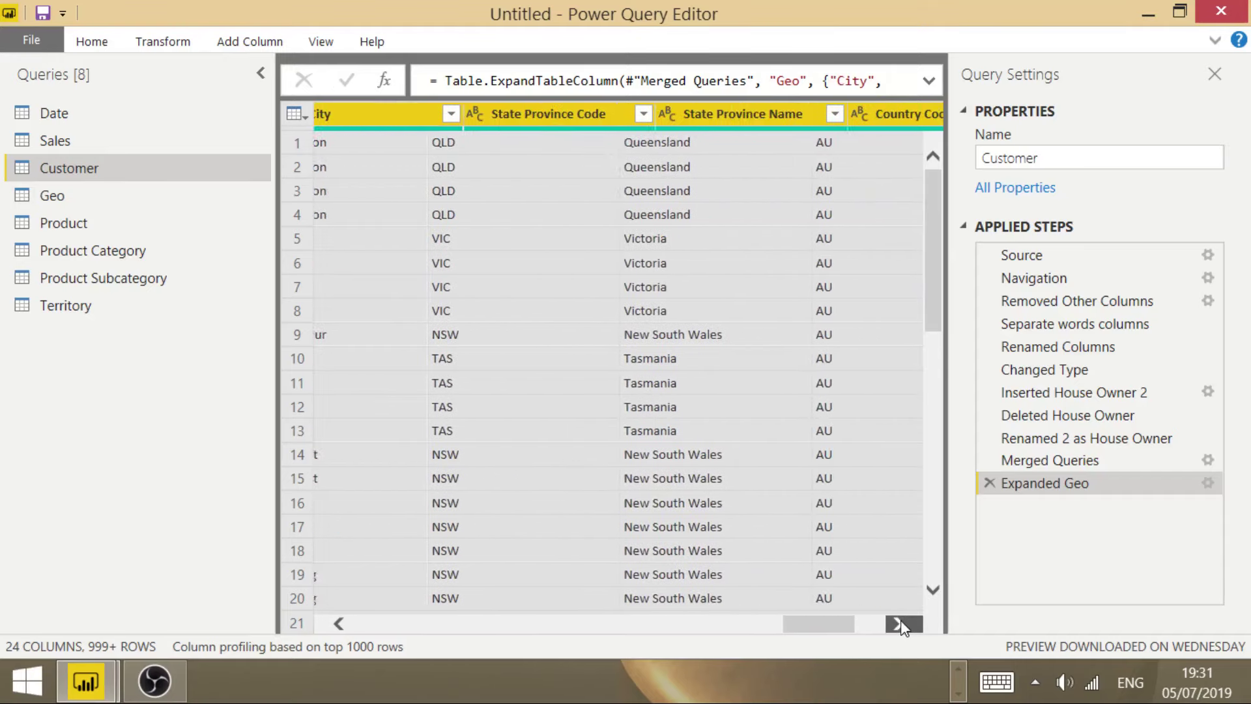
left_click(900, 623)
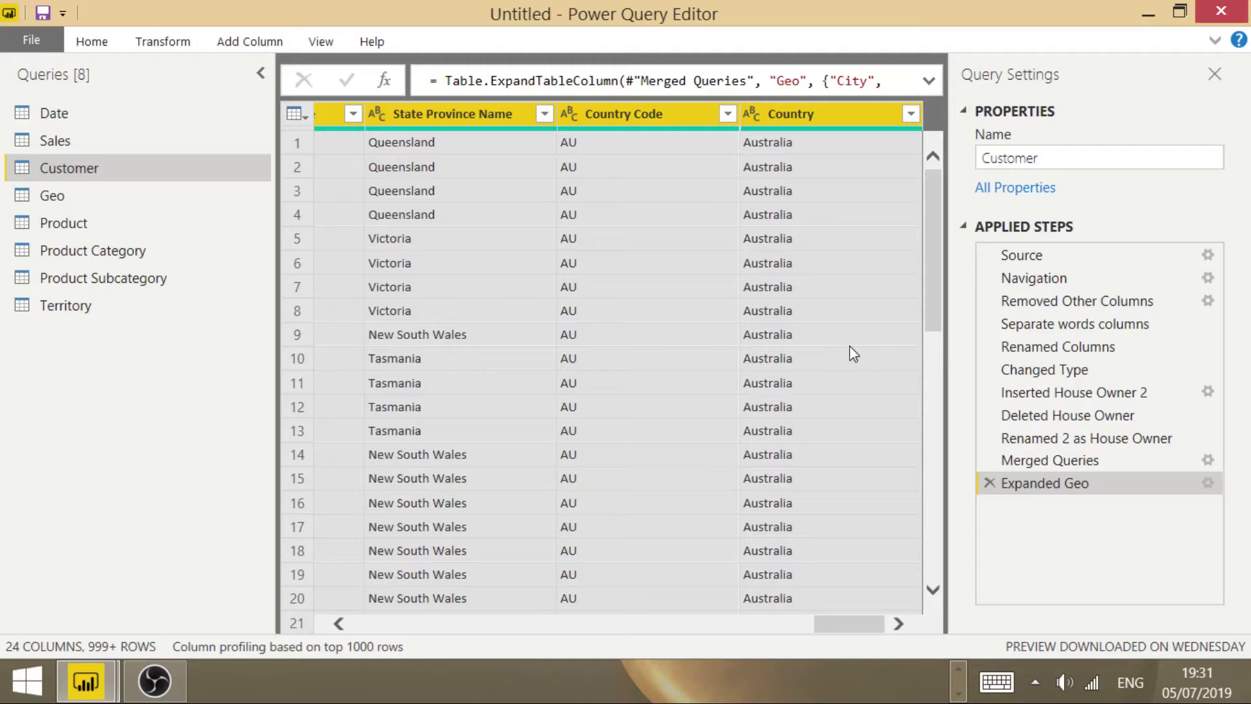
Rename the Customer query's Merged Queries step to "Merged in Geo", and return to the Expanded Geo step.
left_click(1051, 459)
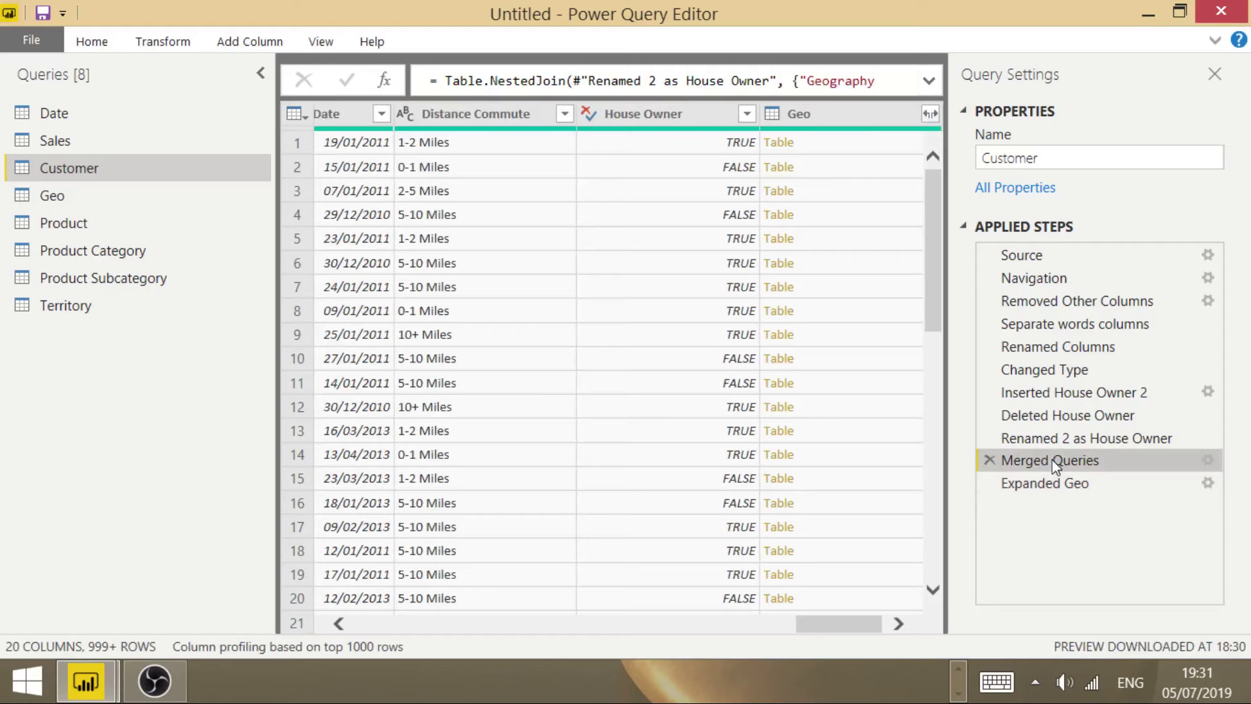
right_click(1052, 458)
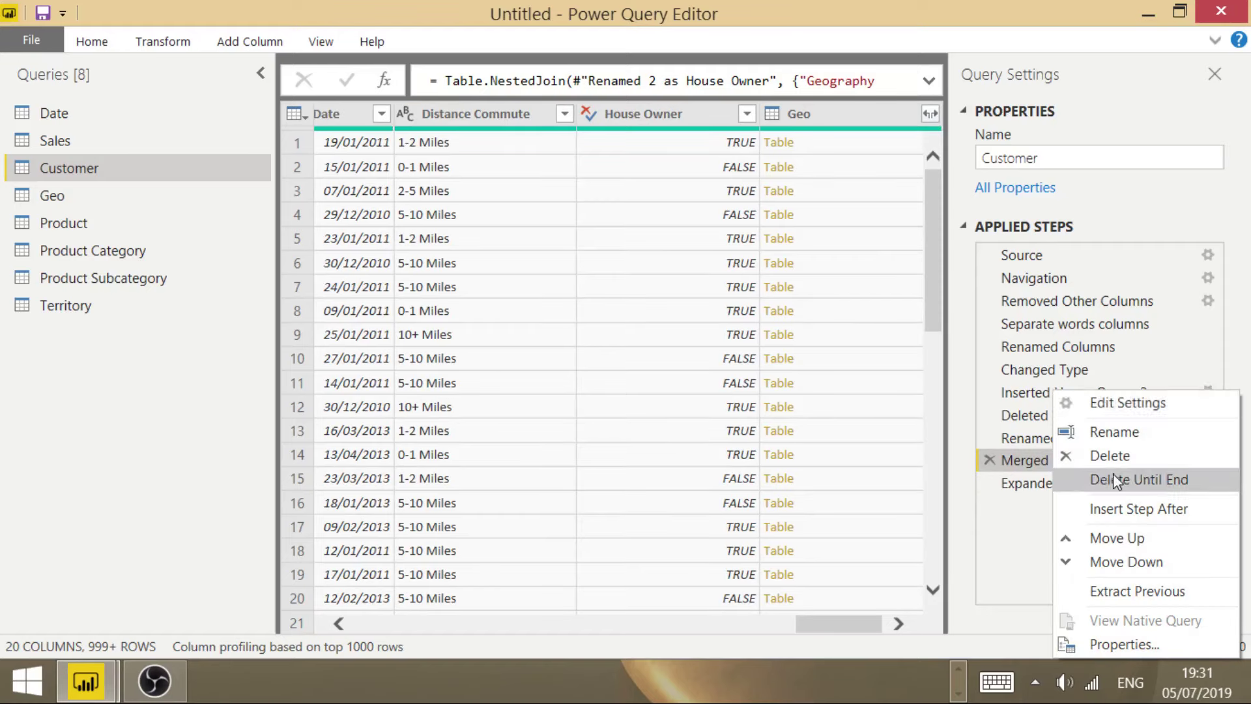
left_click(1141, 435)
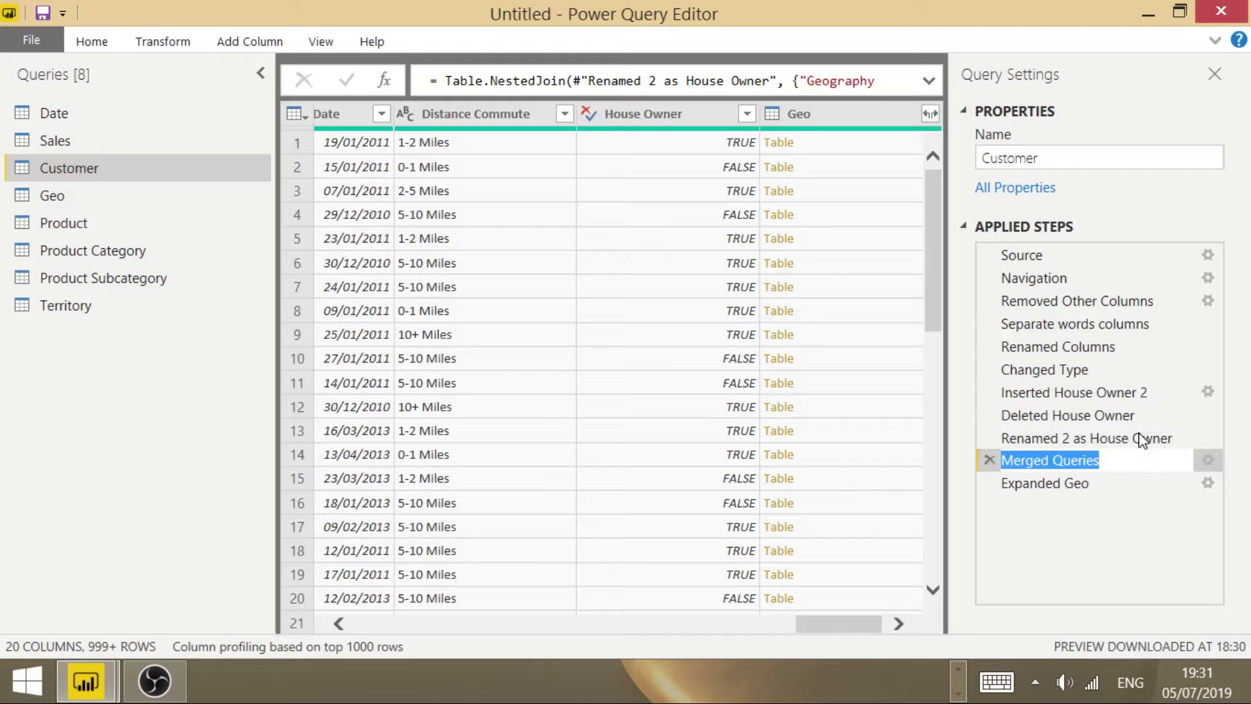
type("Merg")
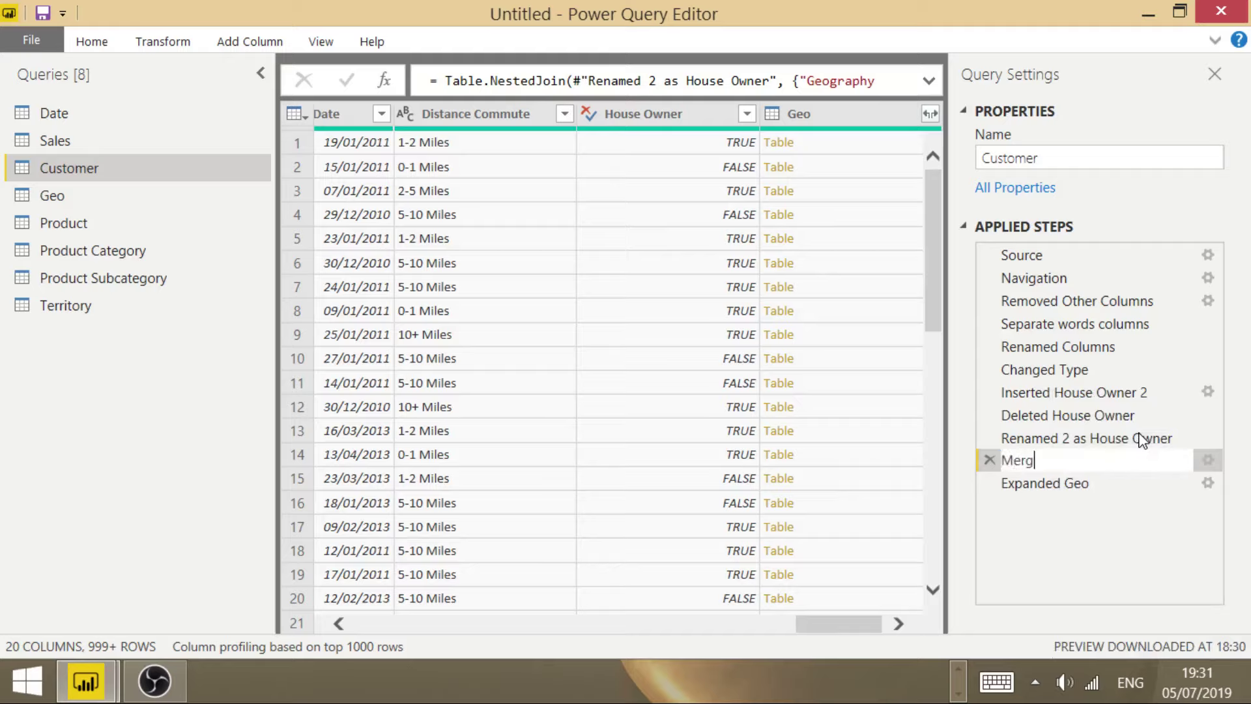
type("ed in Geo")
key("Return")
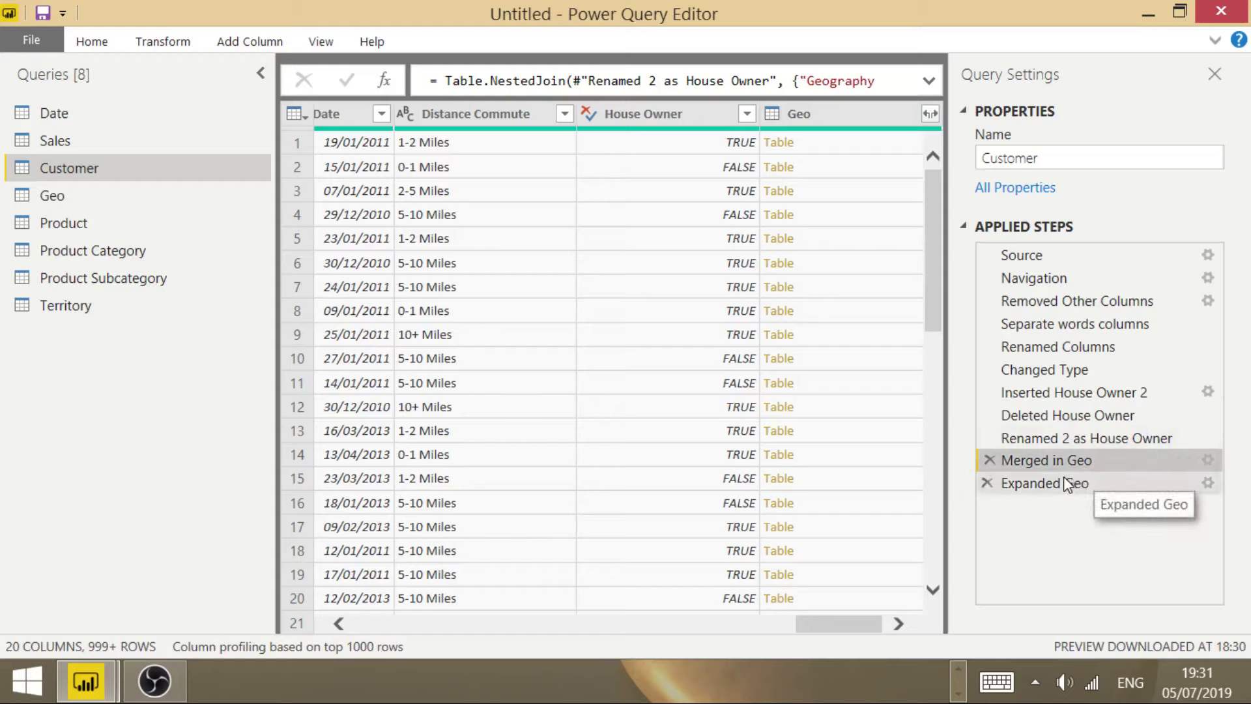
left_click(1066, 484)
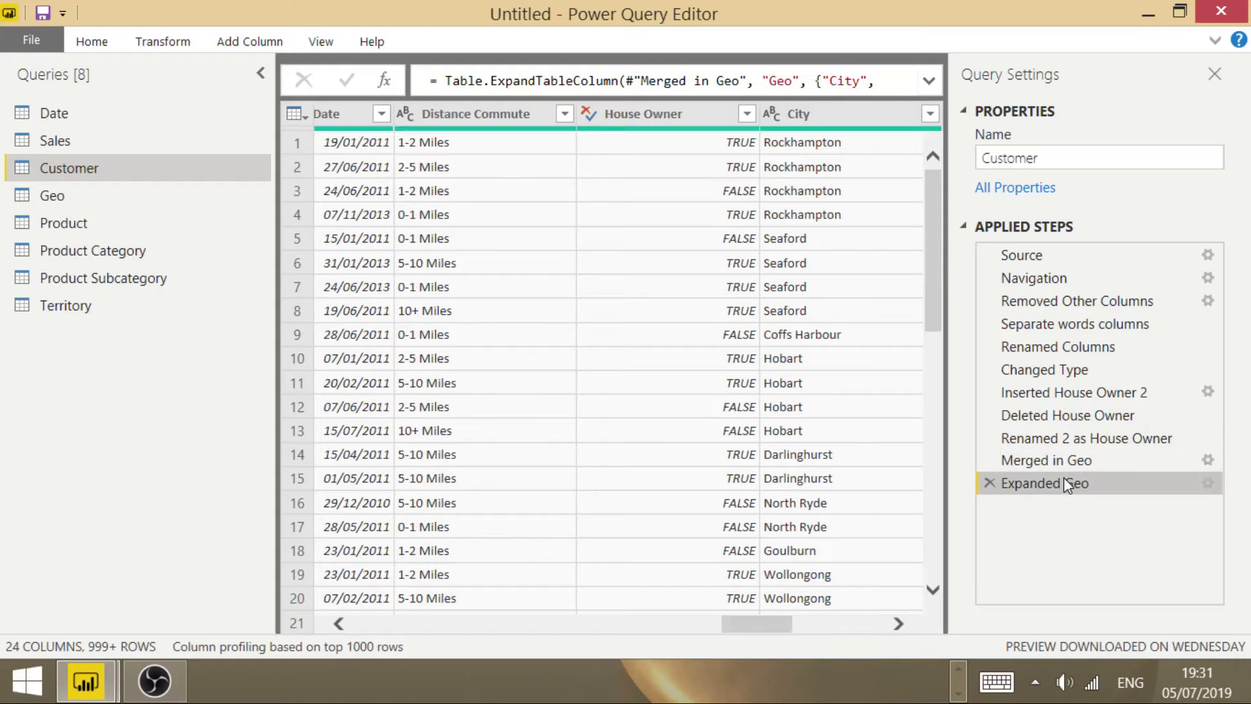
Disable loading of the Geo query into the report, accepting the possible data loss.
left_click(108, 208)
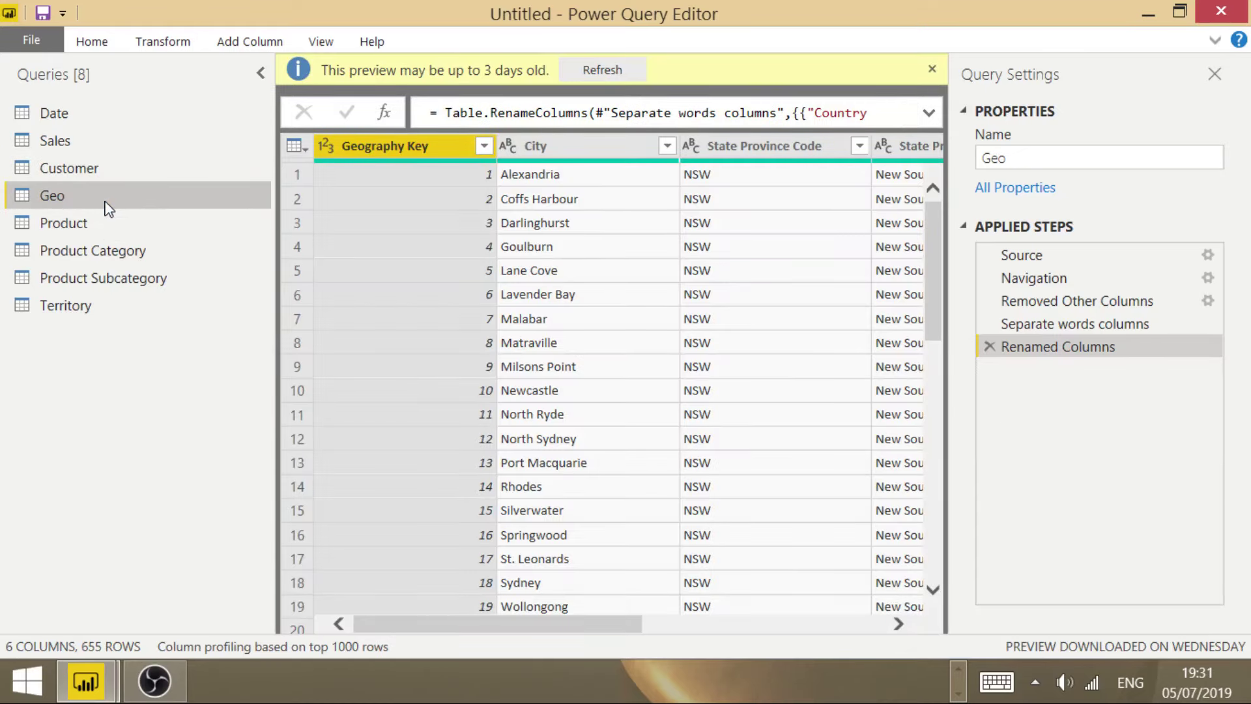
right_click(108, 208)
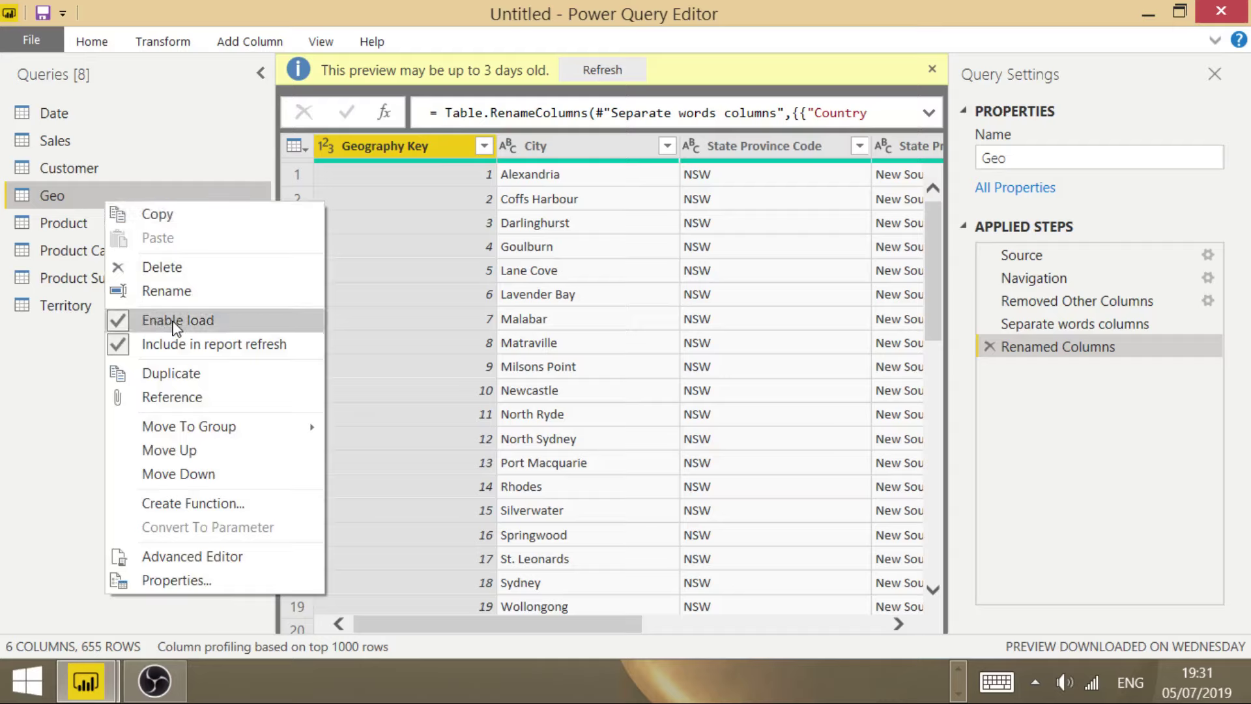
left_click(173, 324)
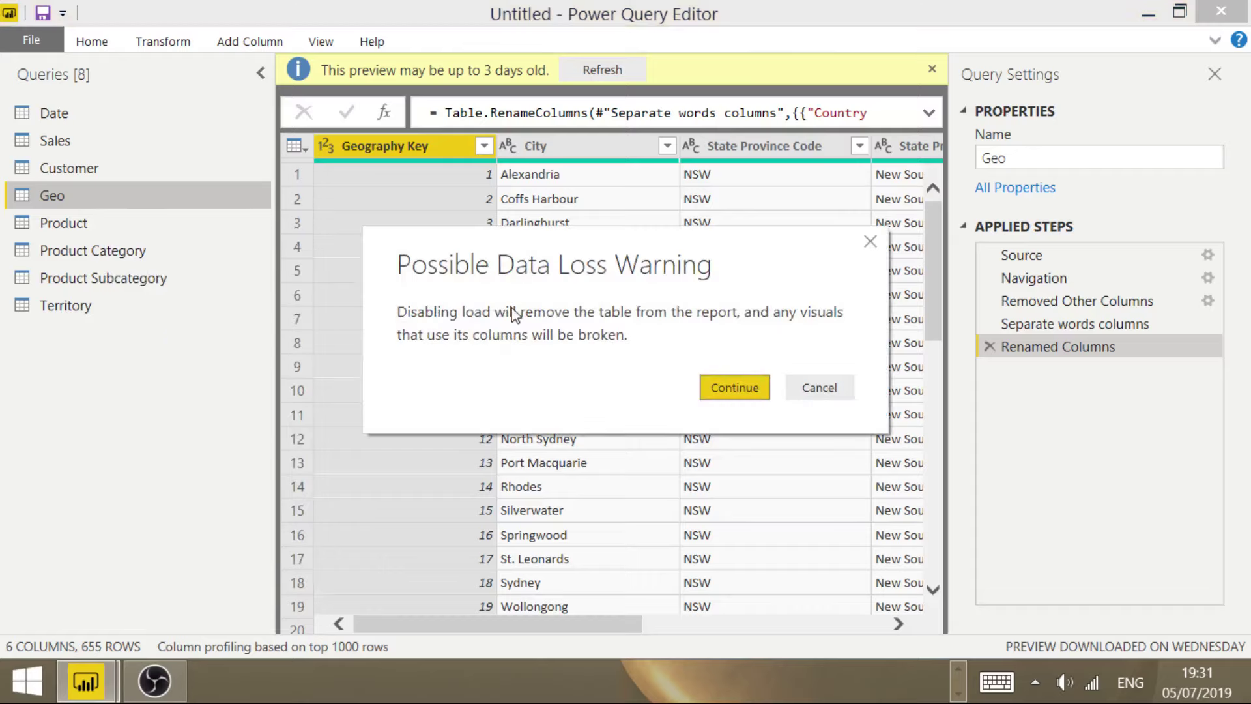
left_click(729, 391)
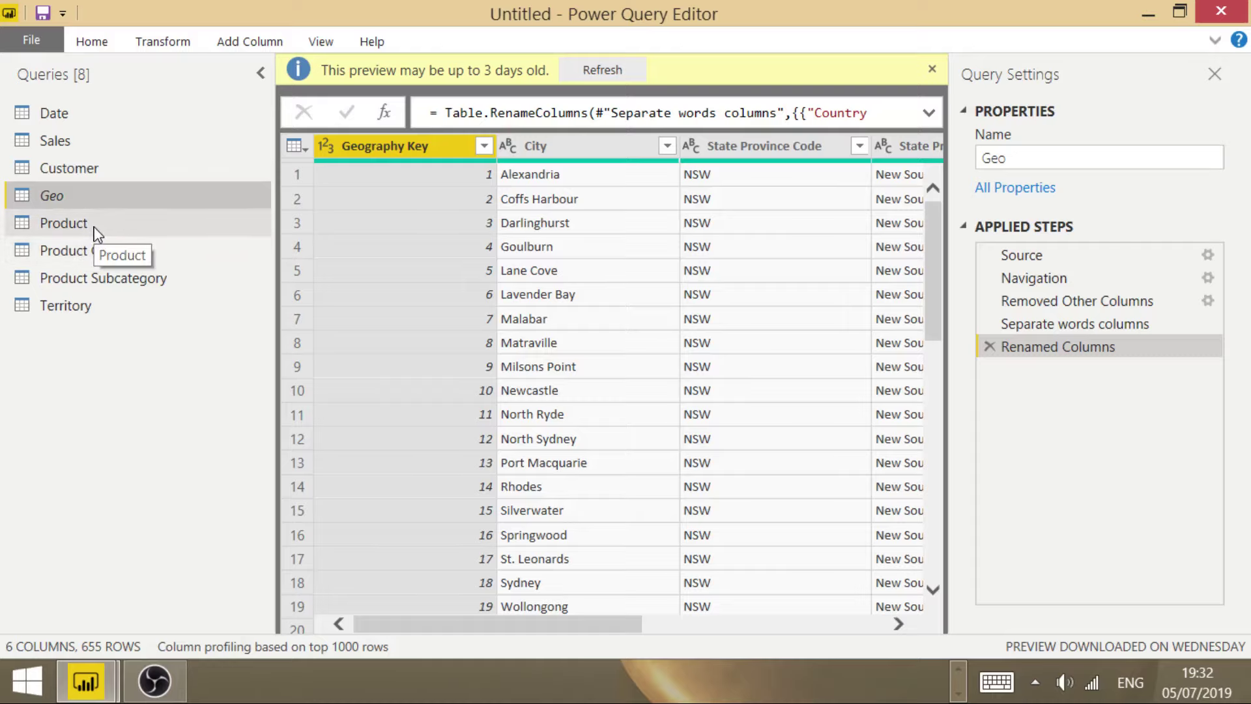
Merge the Product Subcategory query into the Product query with a left outer join, matching Product Subcategory No. to Product Subcategory Key.
left_click(97, 233)
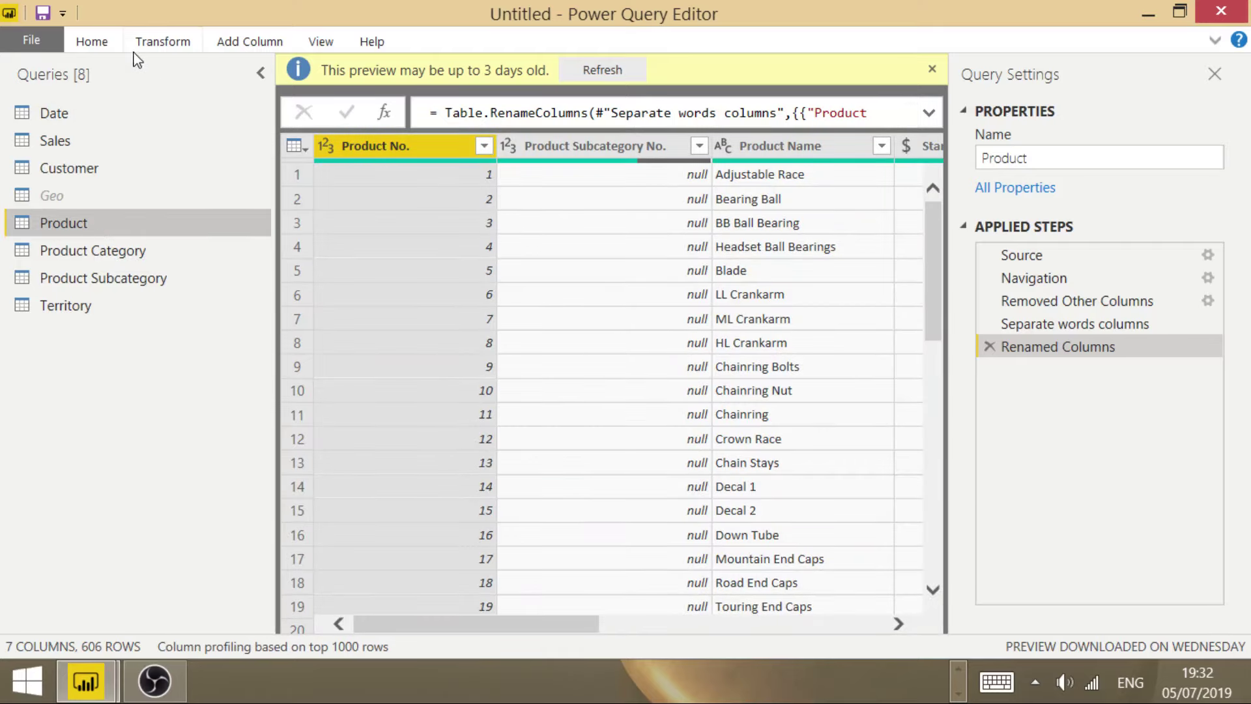
left_click(103, 44)
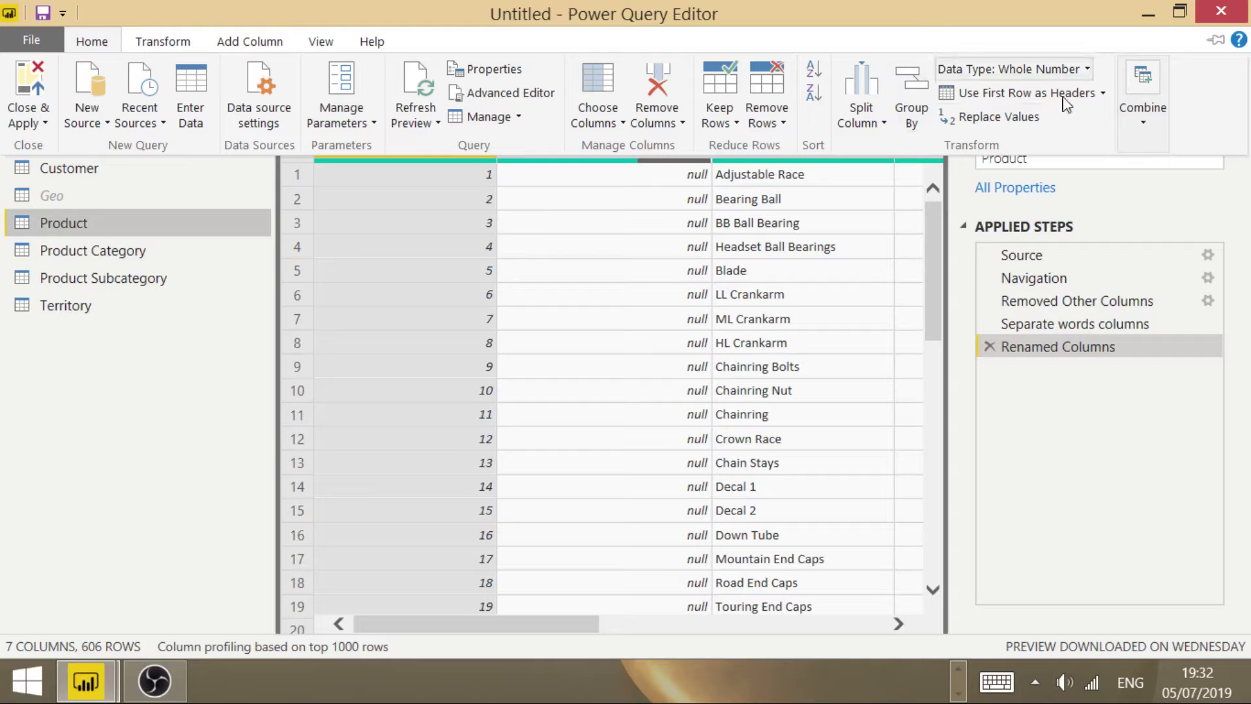
left_click(1154, 134)
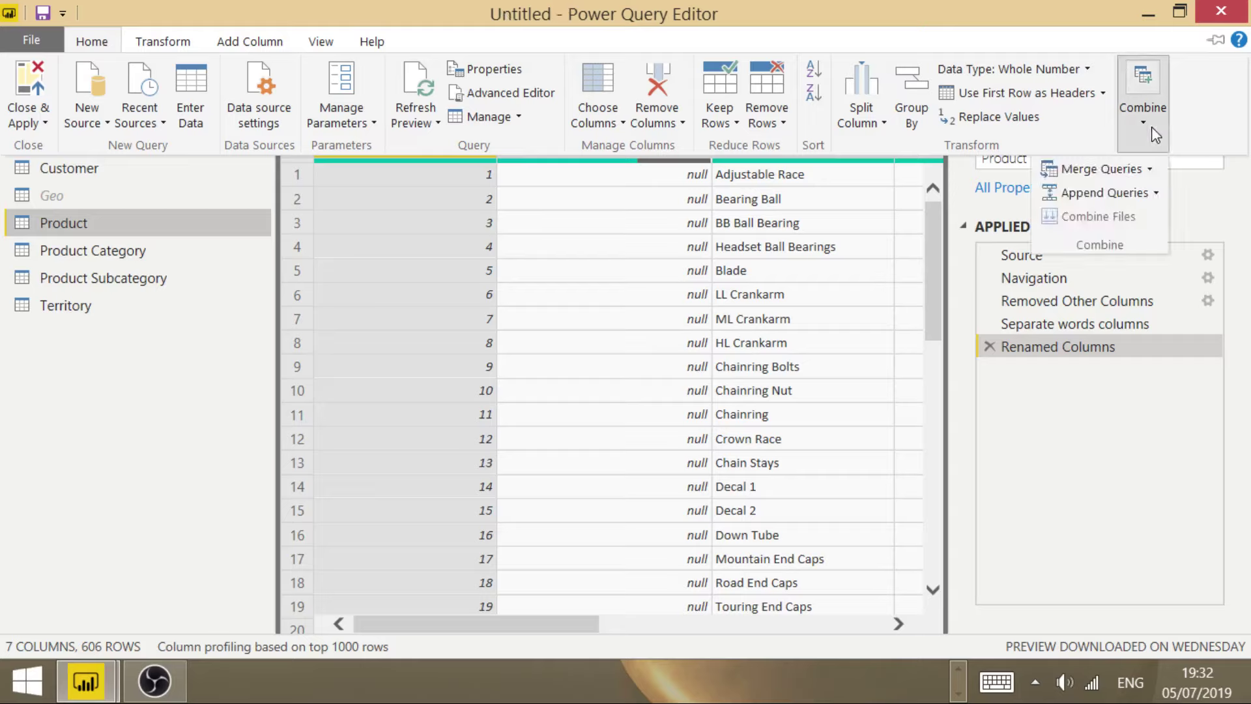
left_click(1150, 171)
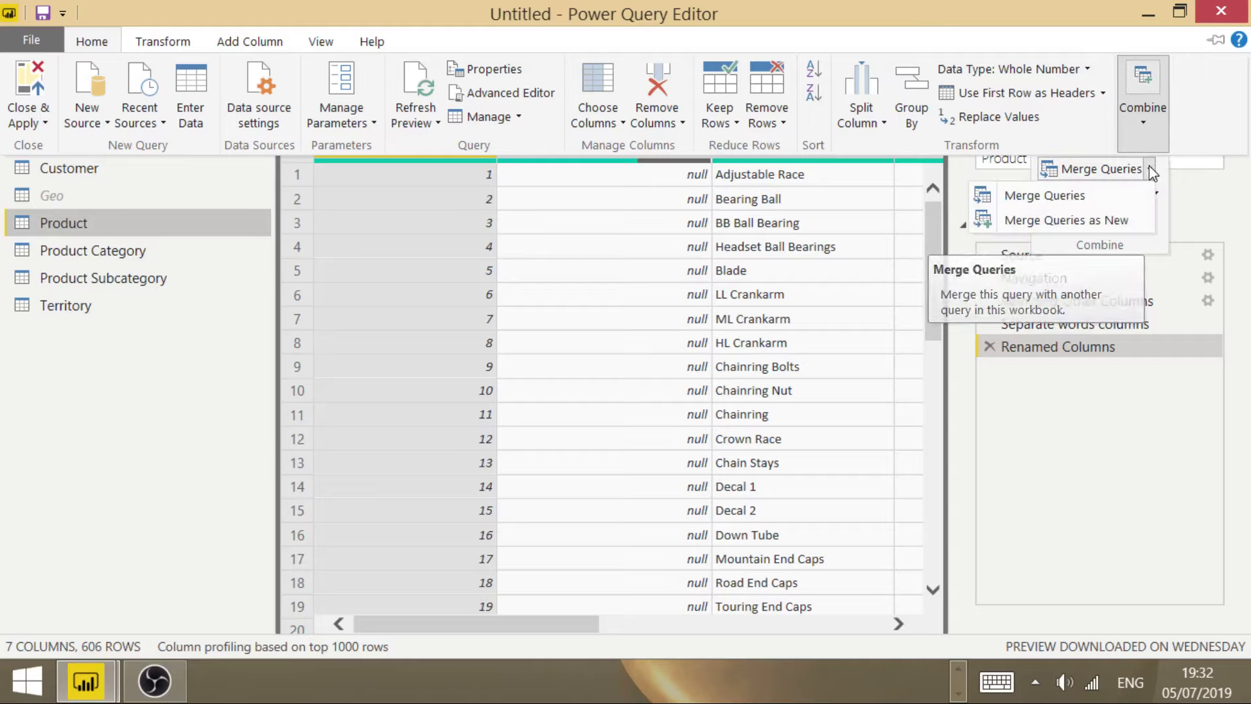
left_click(1097, 202)
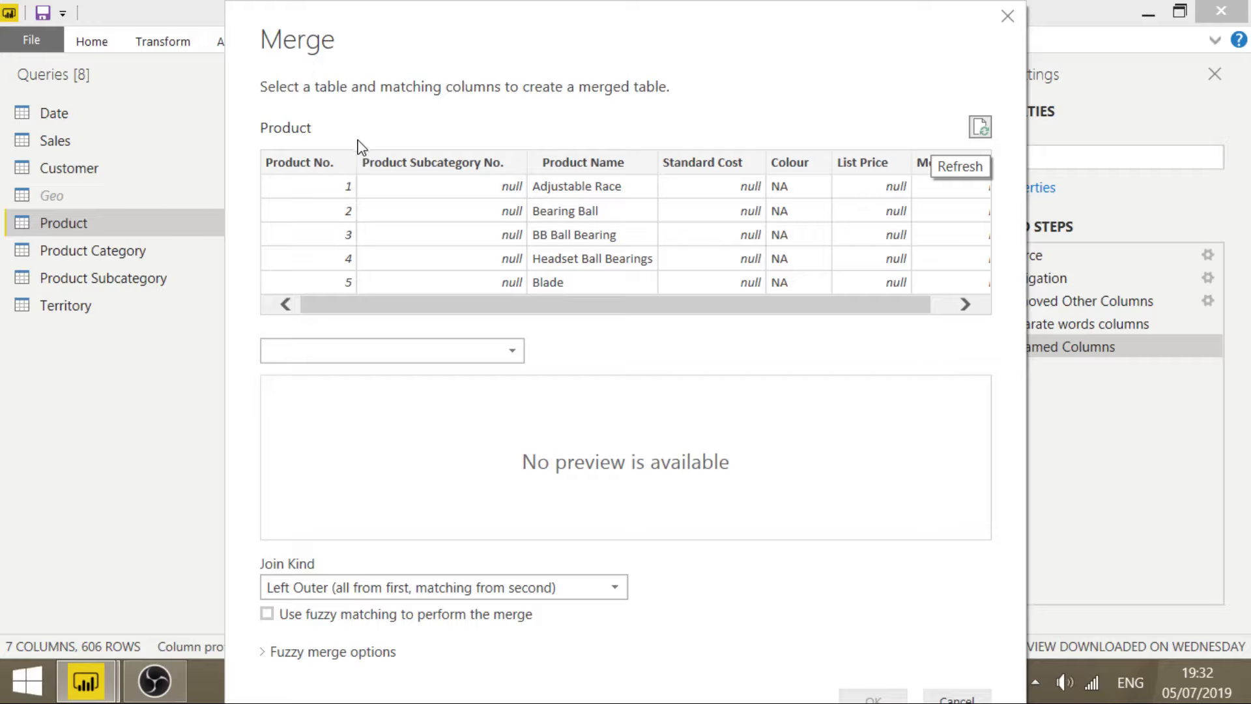
left_click(512, 352)
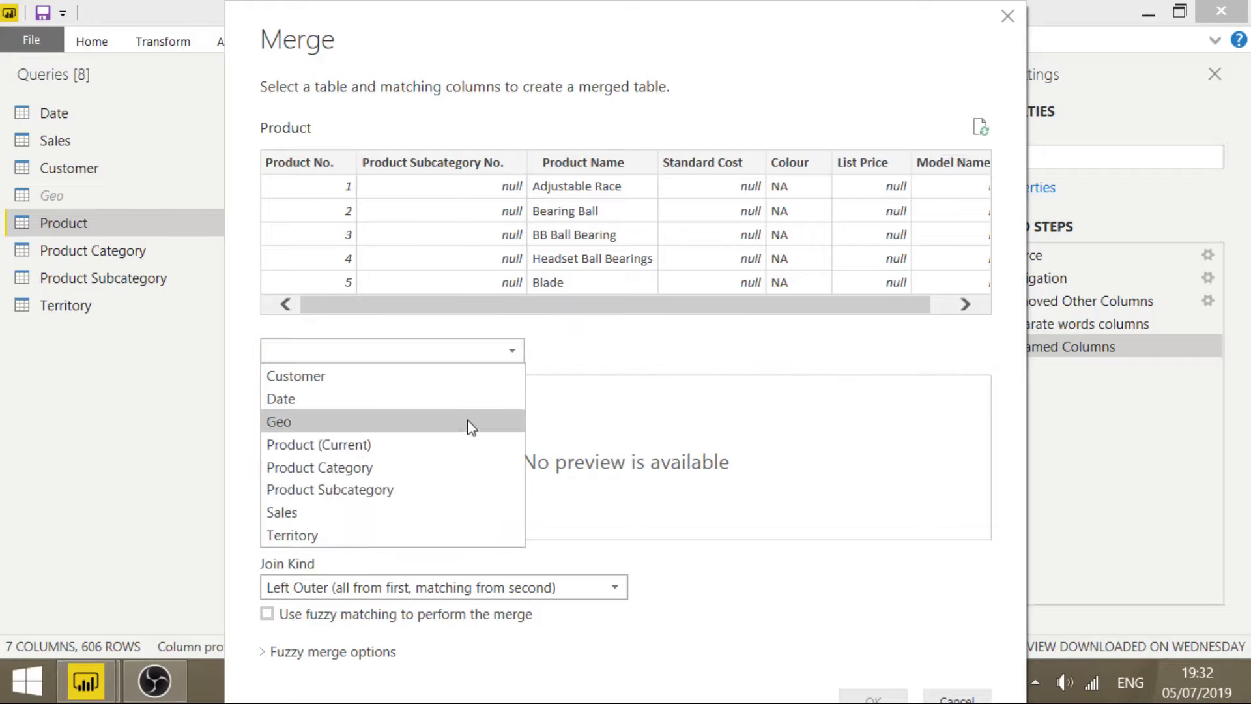
left_click(424, 490)
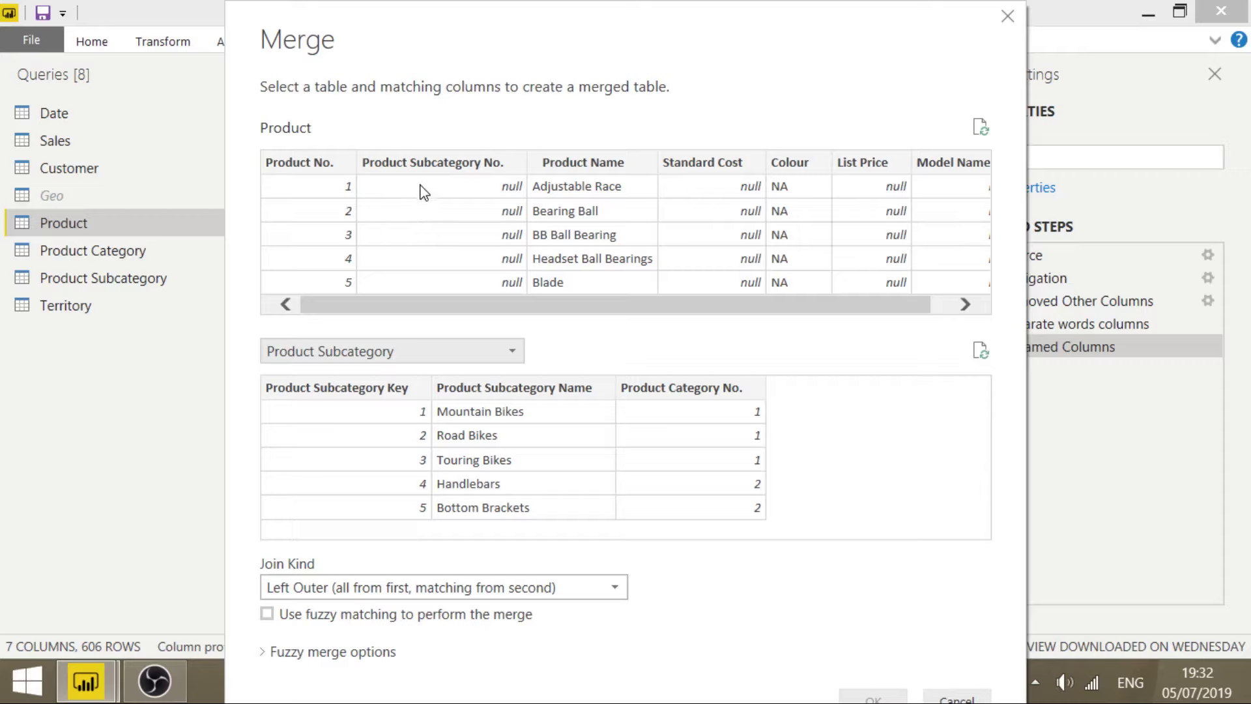
left_click(940, 311)
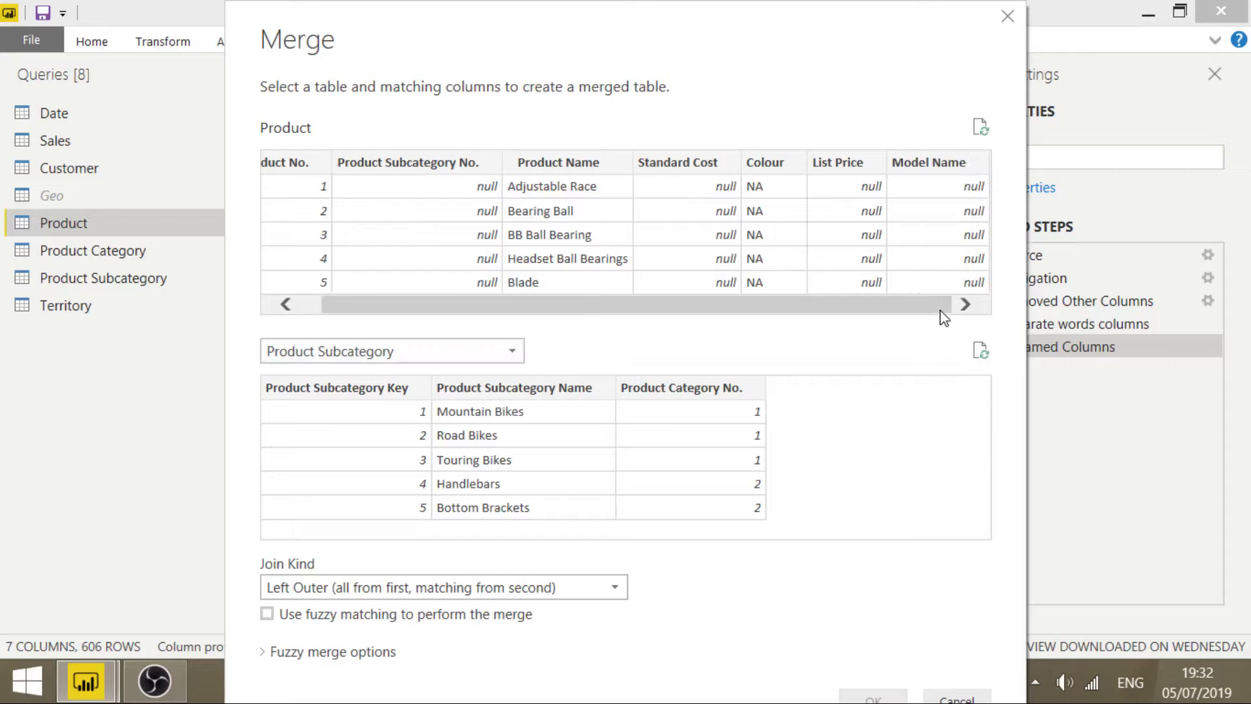
left_click(308, 311)
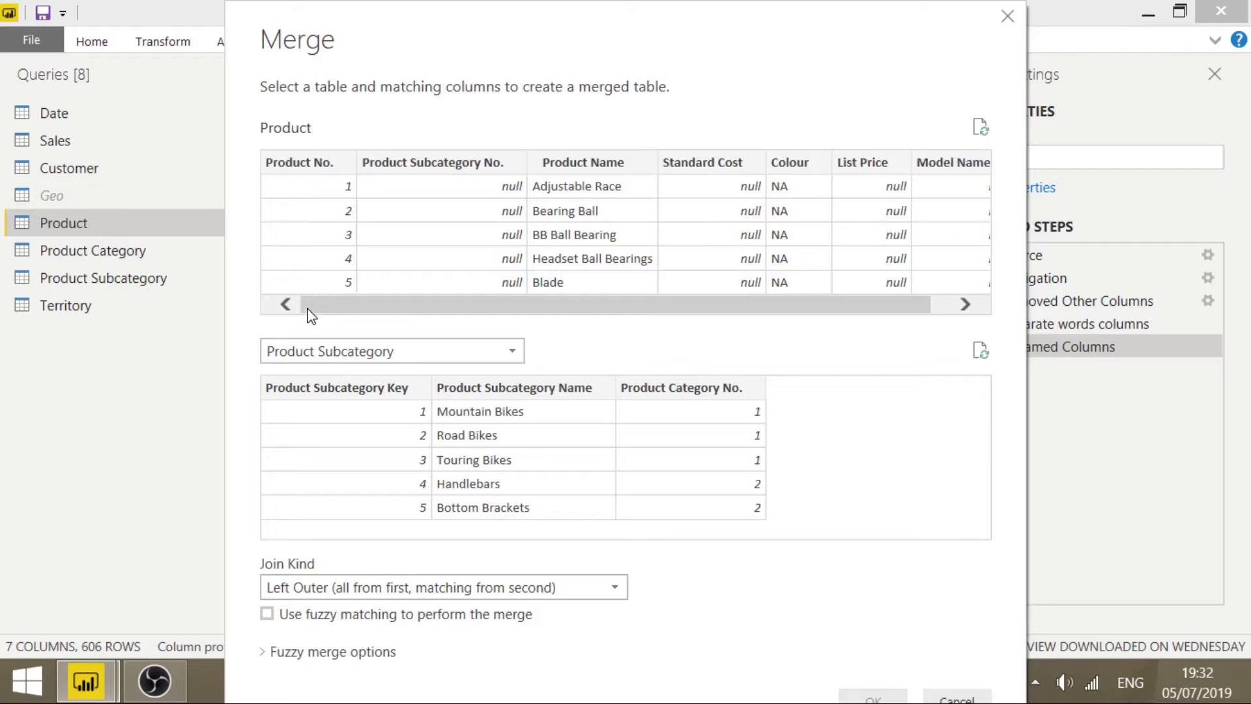
left_click(437, 164)
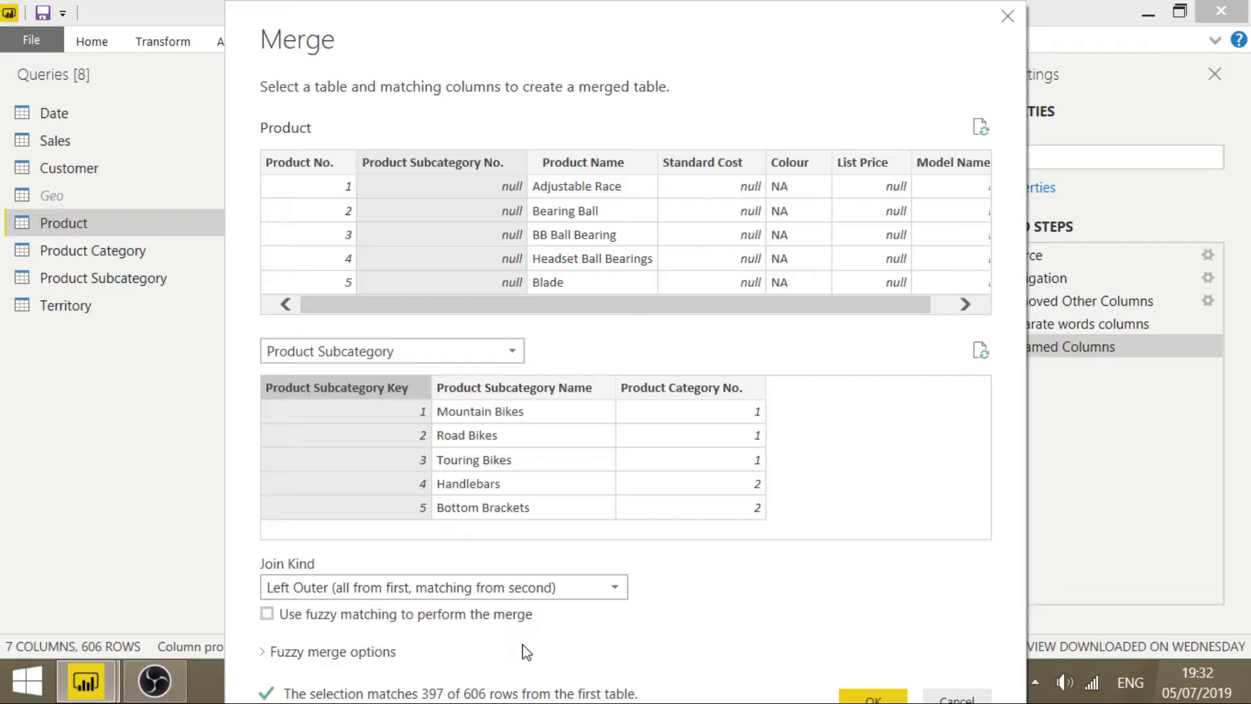
left_click(858, 699)
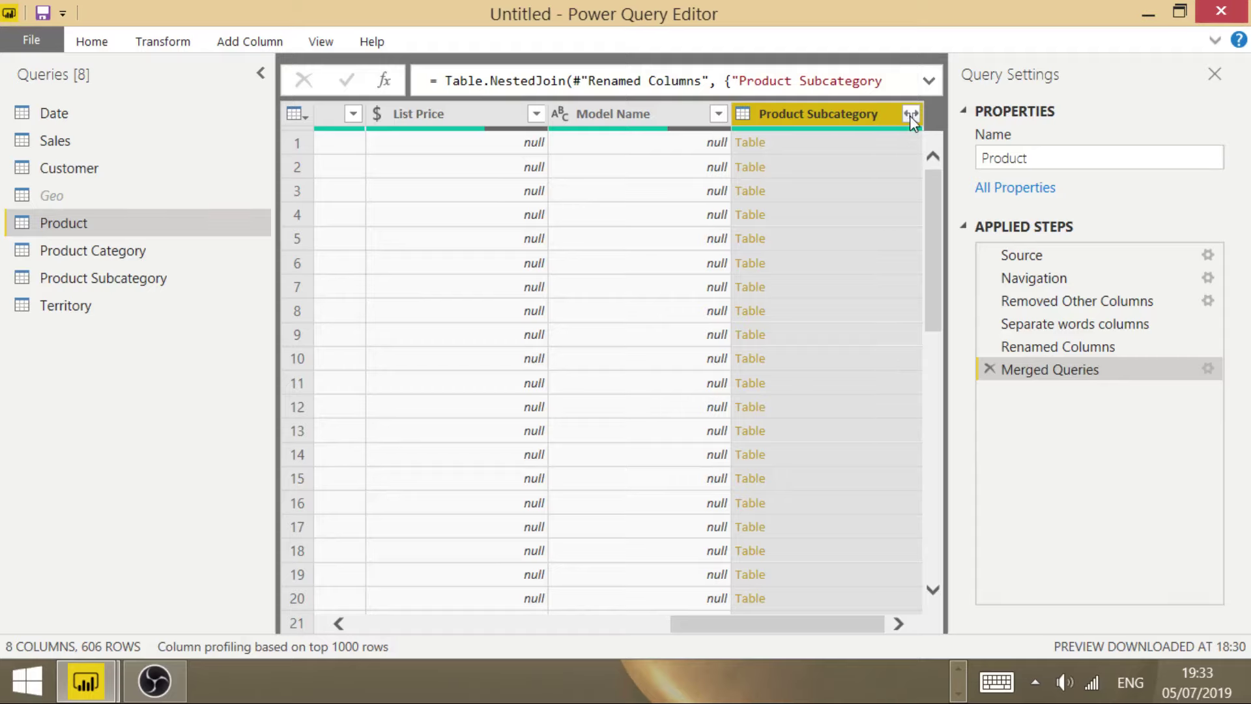
Expand the merged Product Subcategory column into Product Subcategory Name and Product Category No., without using the original column name as prefix.
left_click(910, 115)
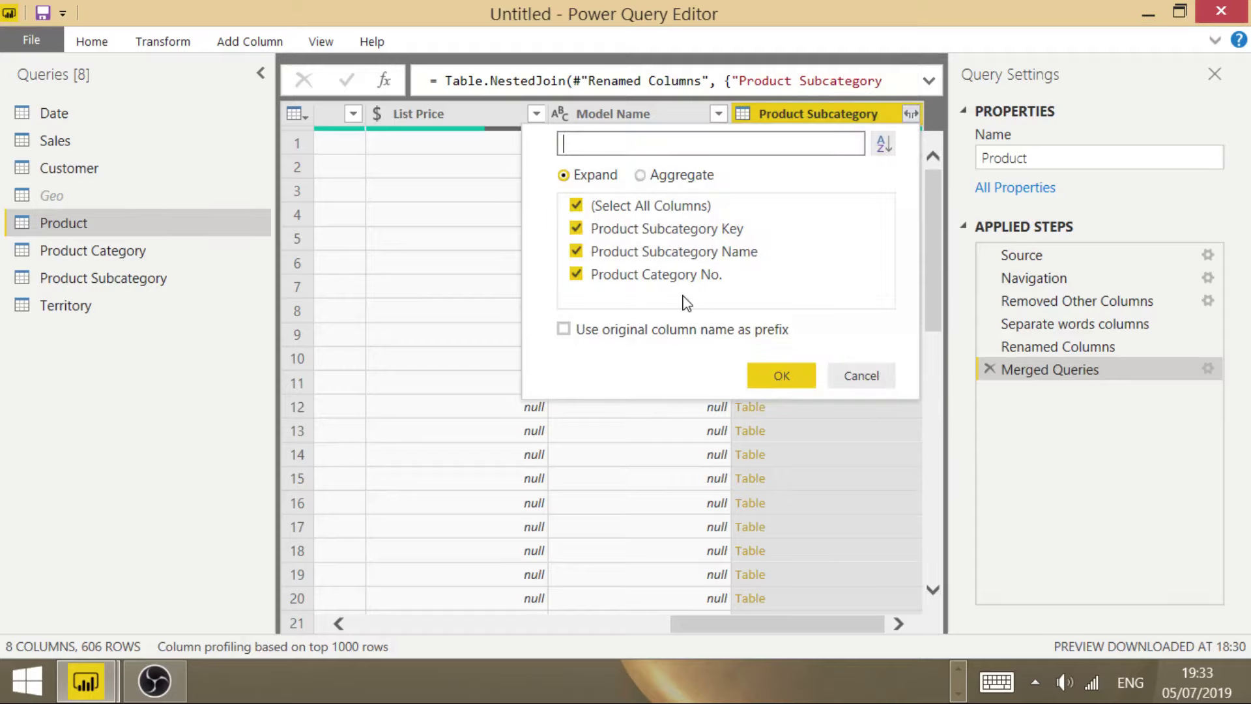
left_click(578, 232)
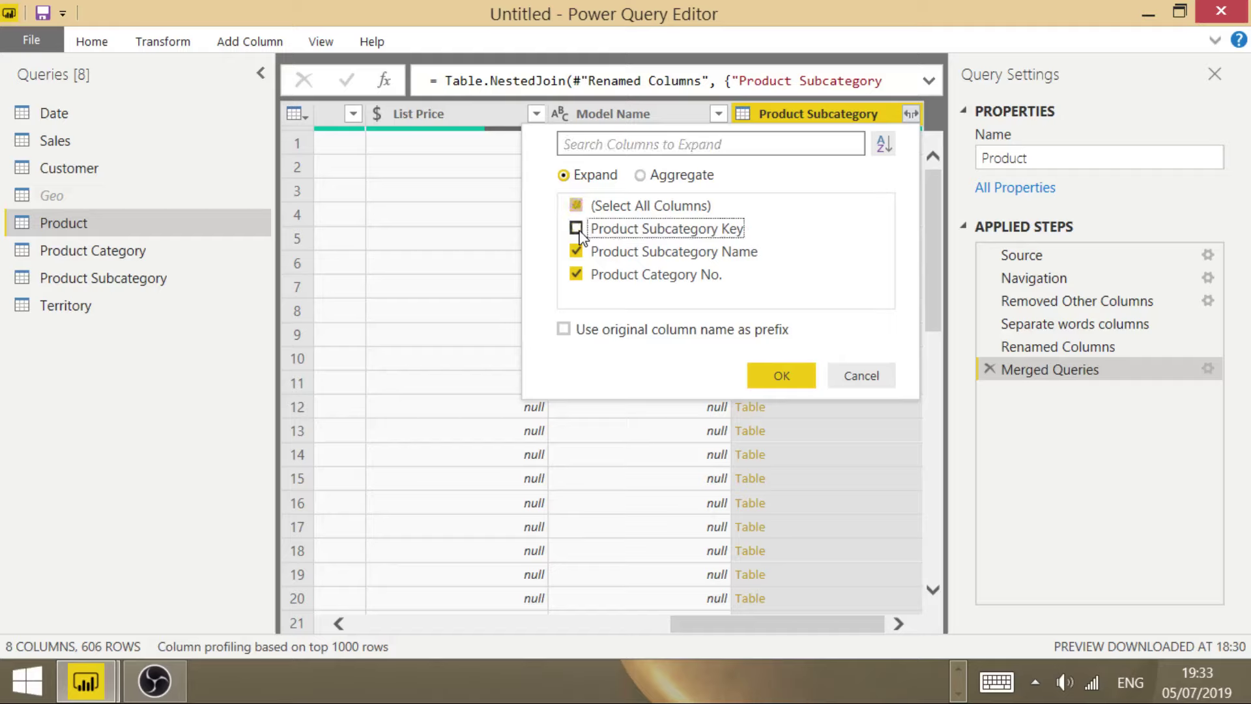
left_click(784, 378)
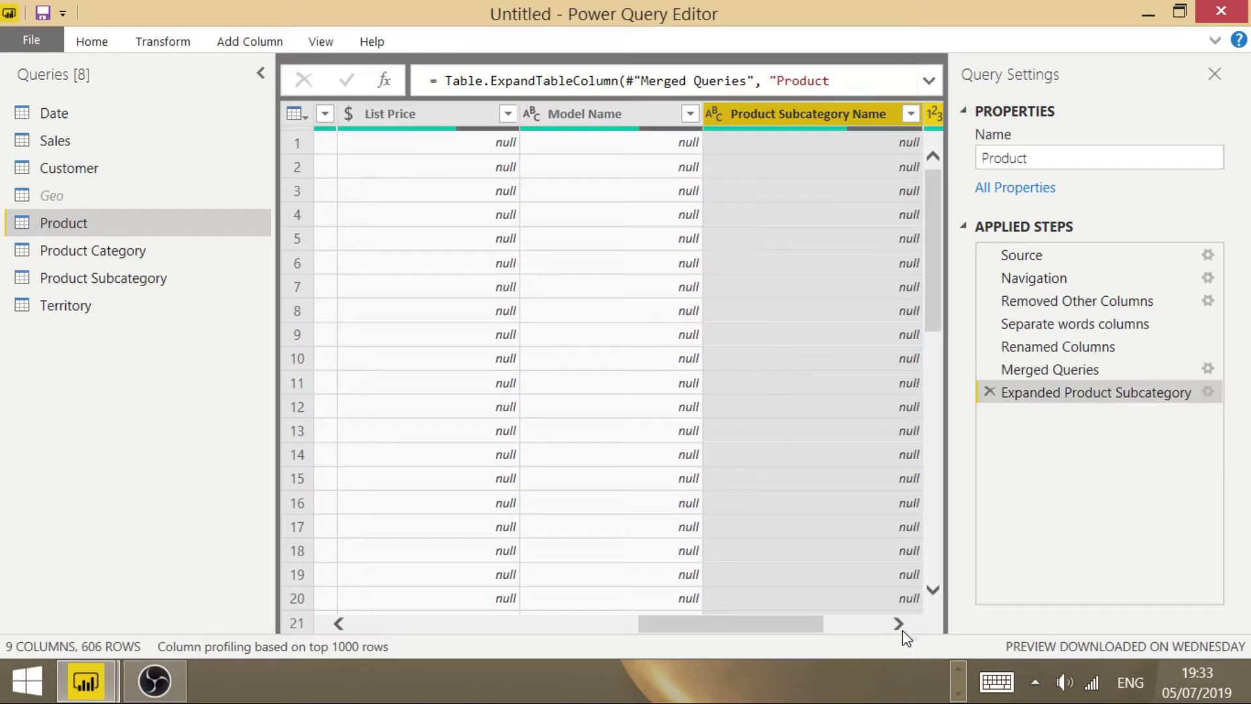
left_click_drag(900, 625, 900, 625)
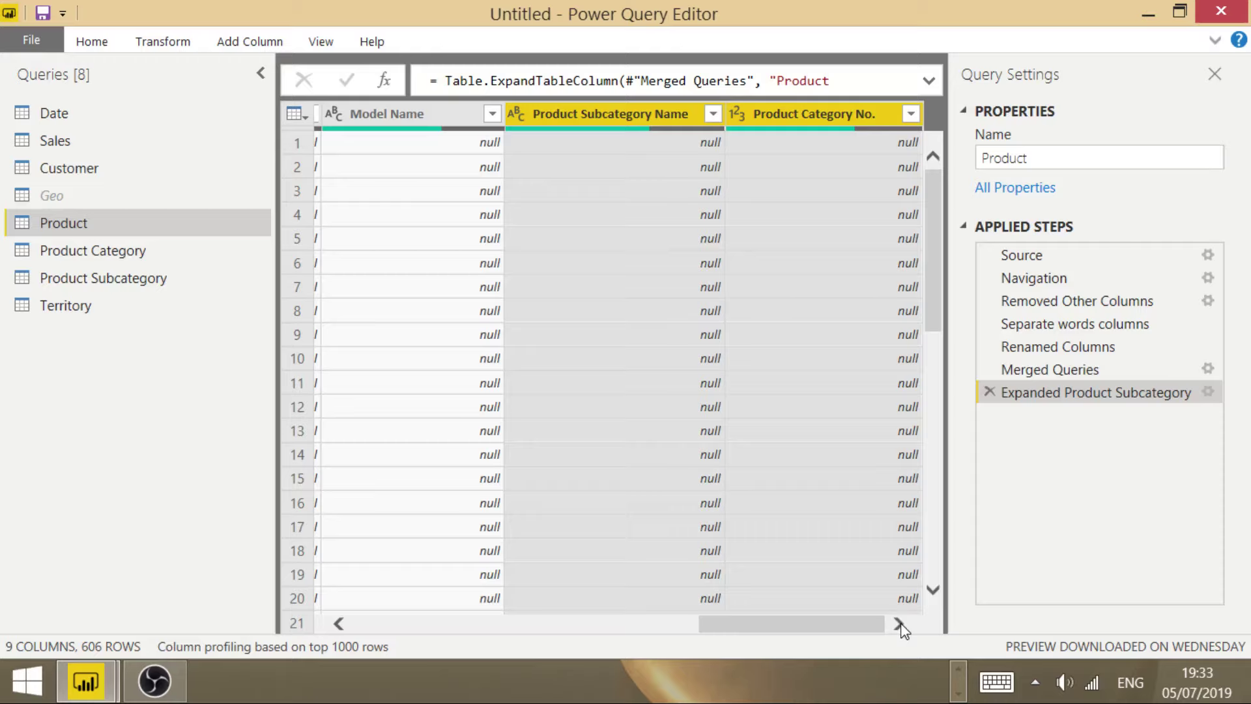
Rename the Product query's Merged Queries step to "Merged Subcategory".
left_click(1069, 369)
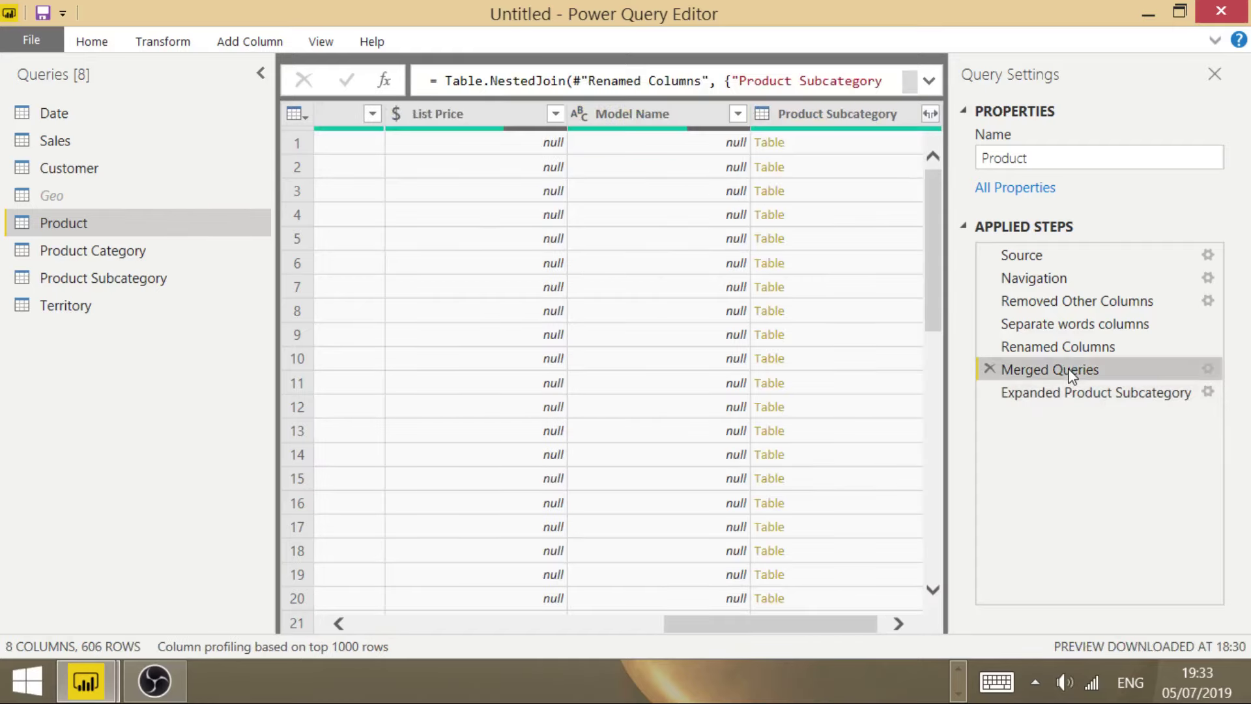
right_click(1068, 369)
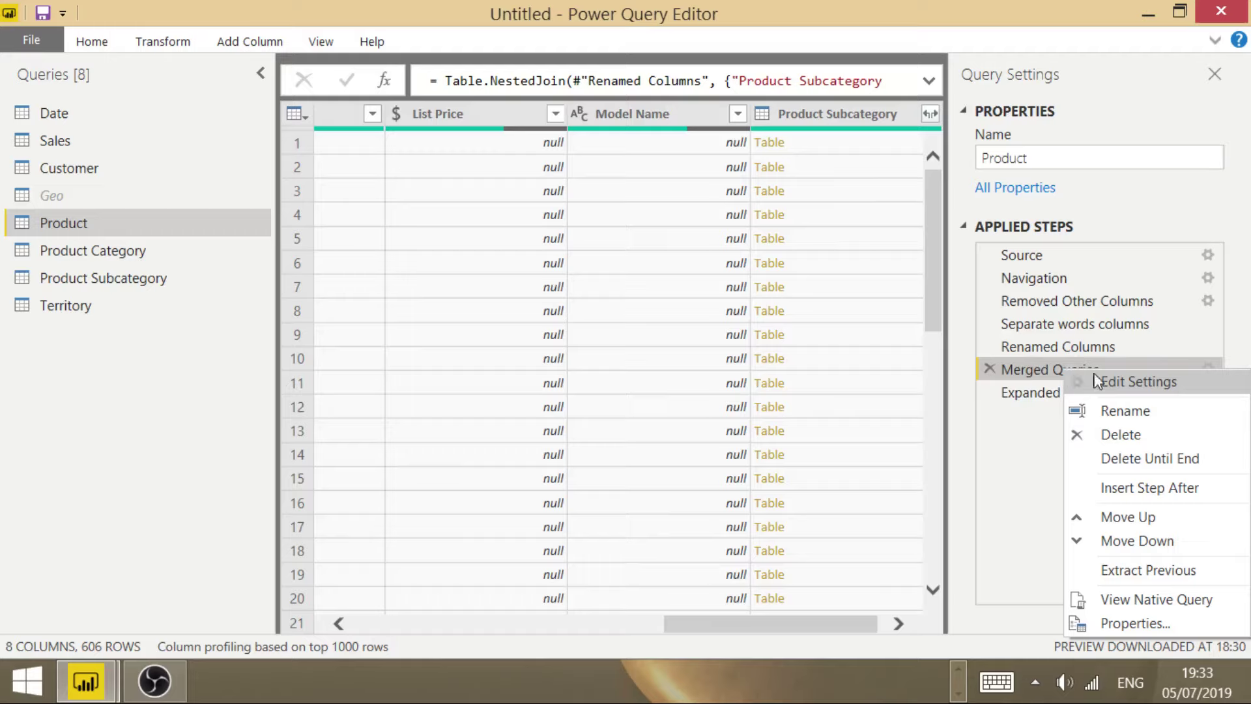
left_click(1117, 409)
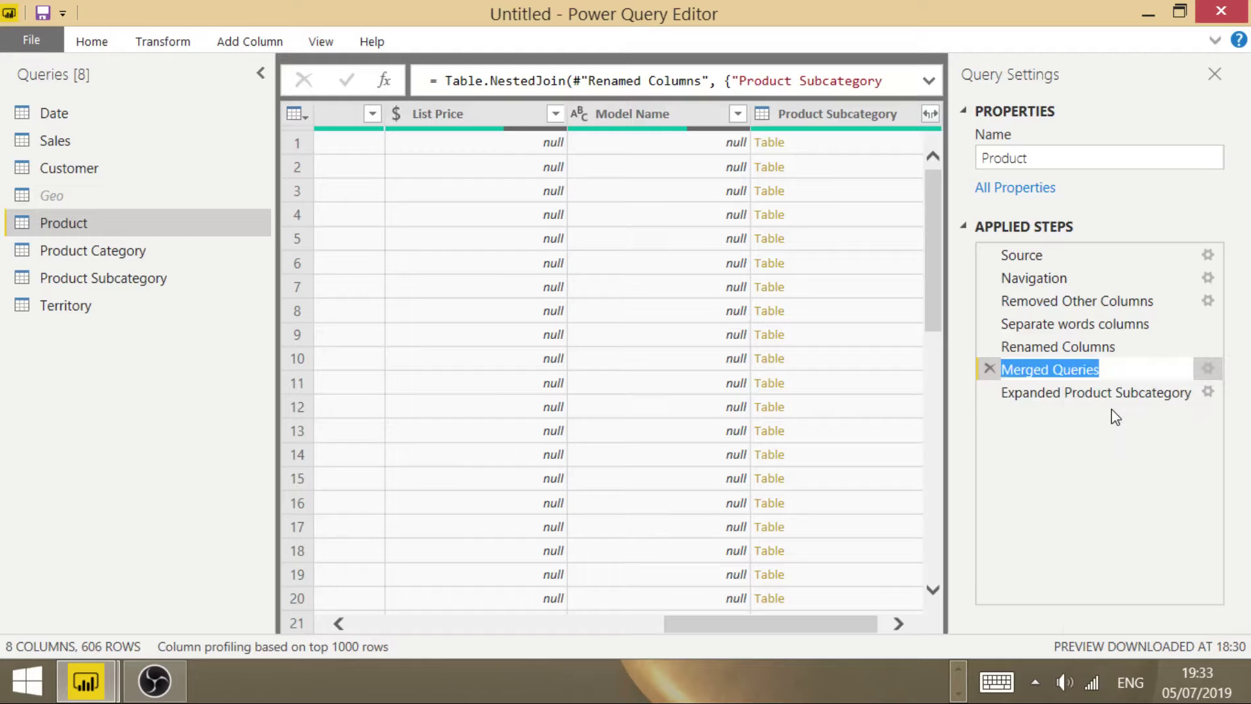
type("Merge")
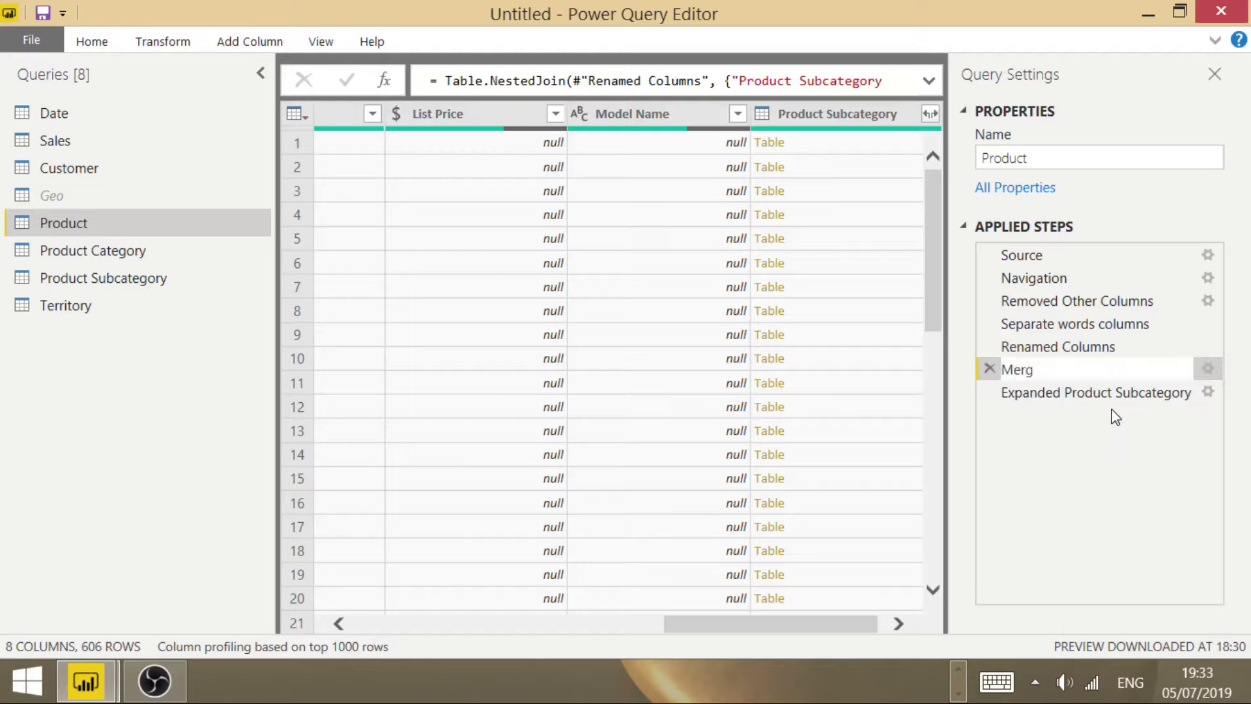
type("d Subcategory")
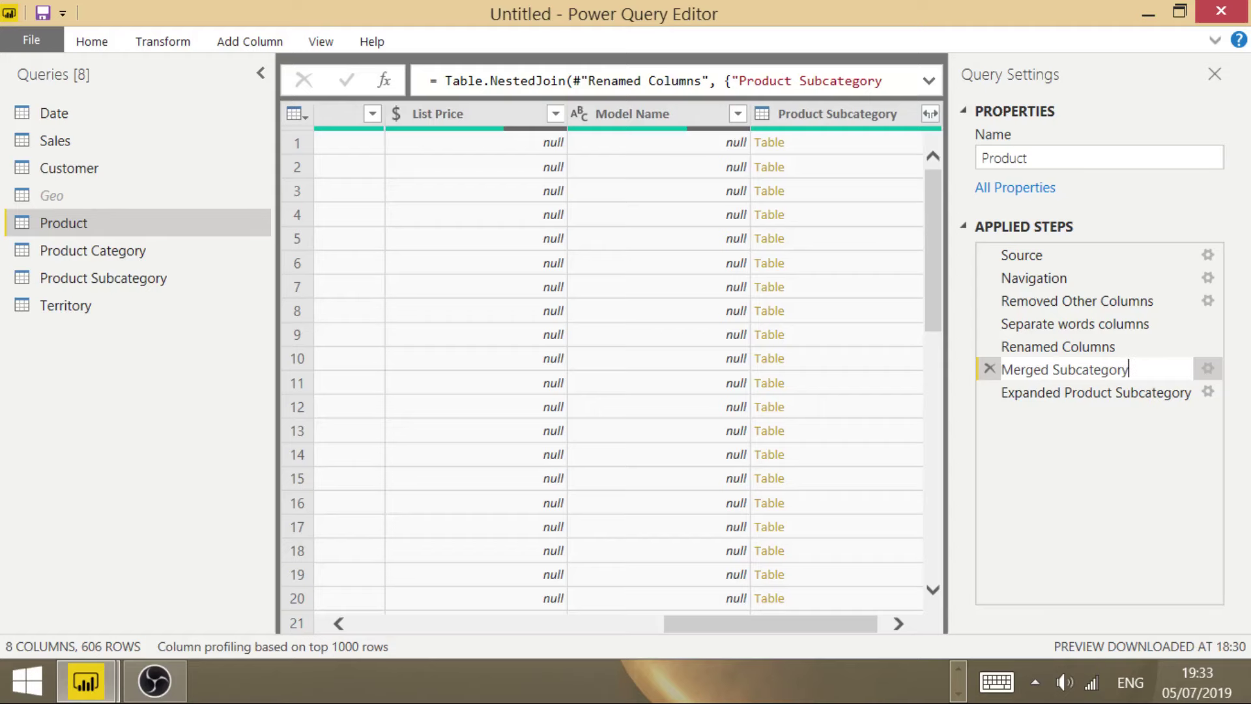
left_click(1108, 407)
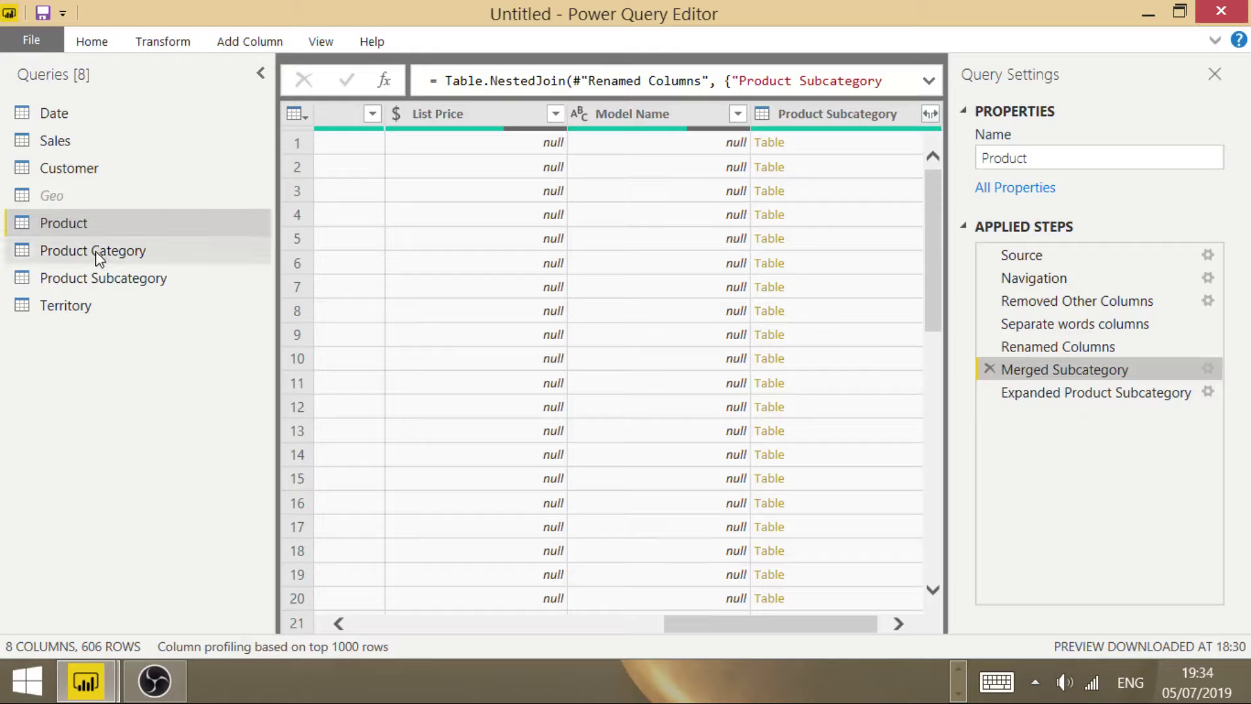
Disable loading of the Product Subcategory query into the report, accepting the possible data loss.
left_click(91, 285)
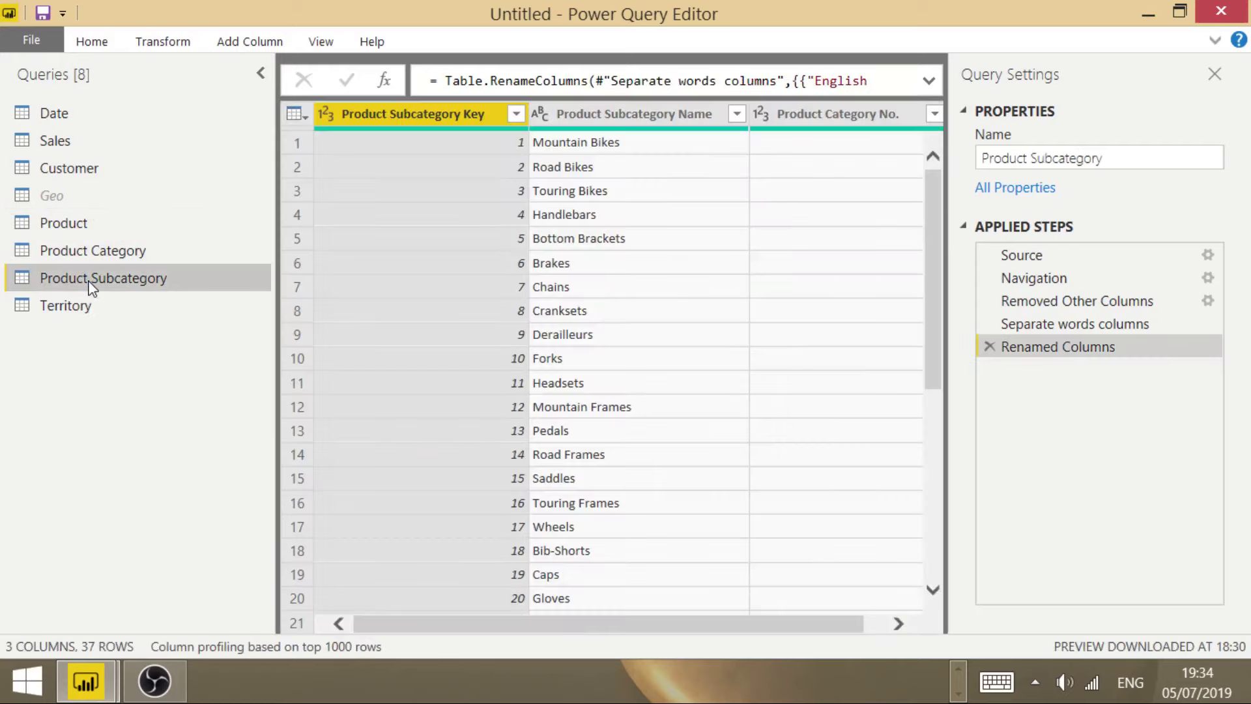
right_click(92, 288)
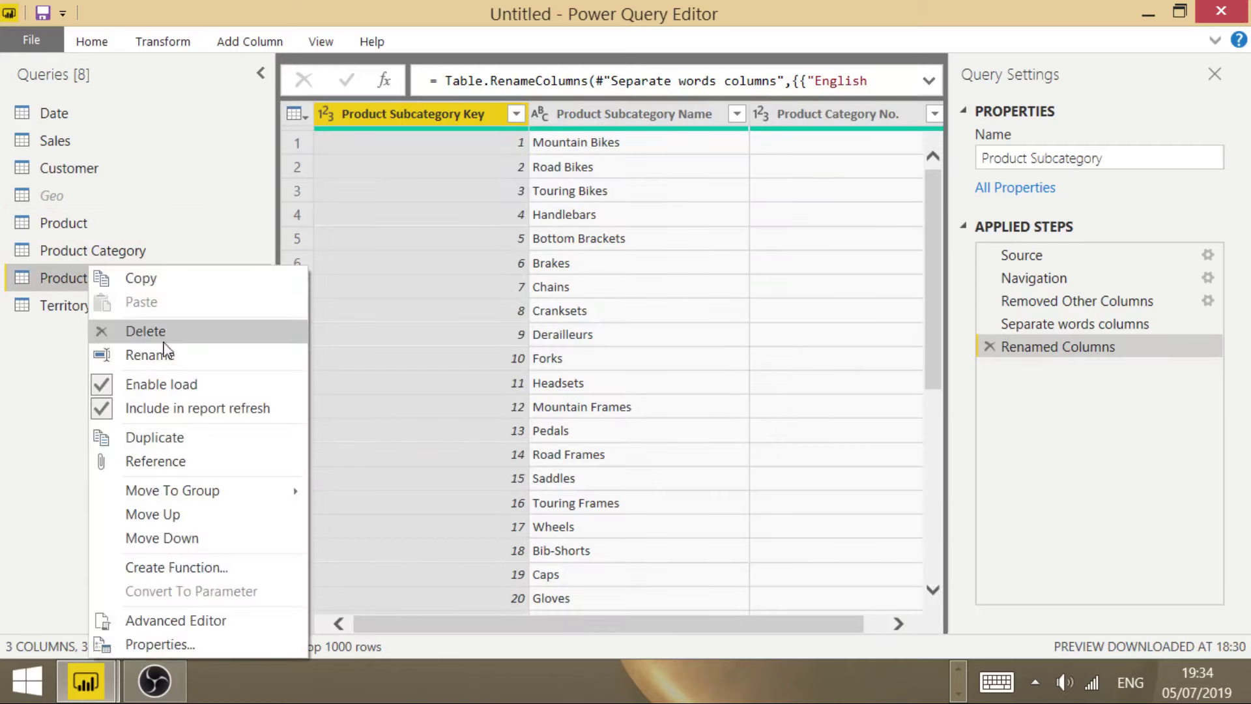
left_click(168, 391)
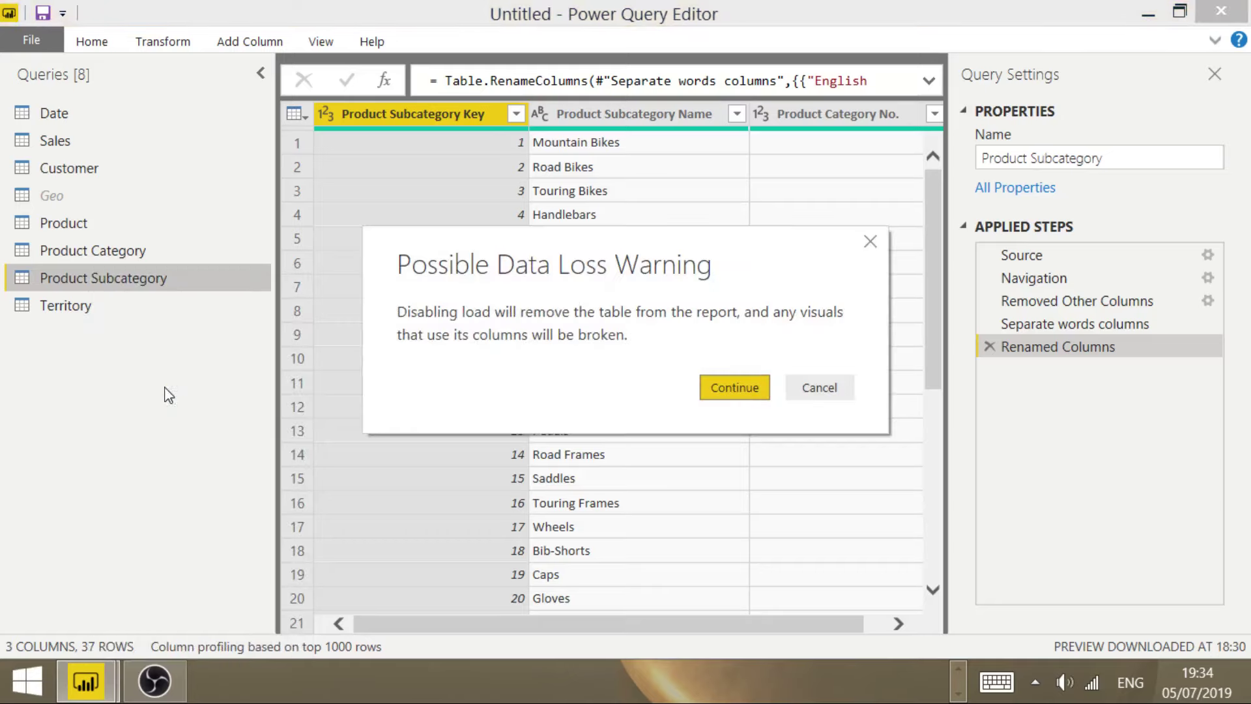
left_click(740, 391)
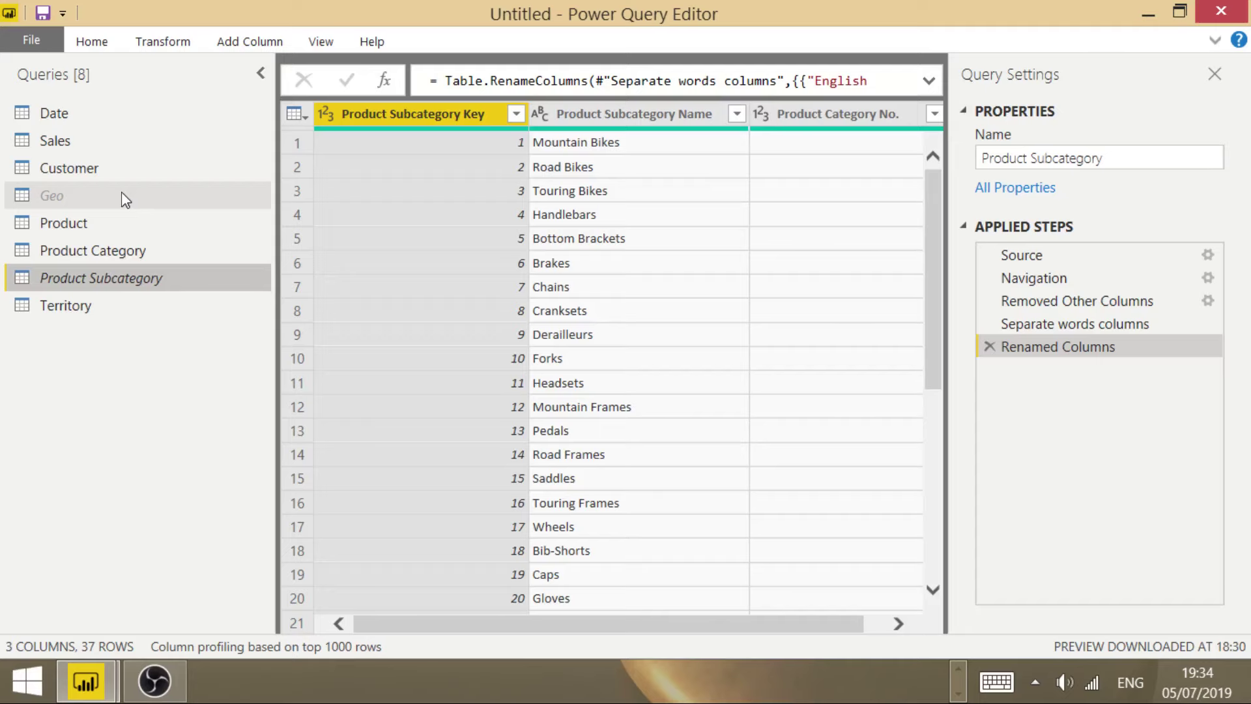
Merge the Product Category query into the Product query with a left outer join, matching Product Category No. to Product Category Key.
left_click(118, 224)
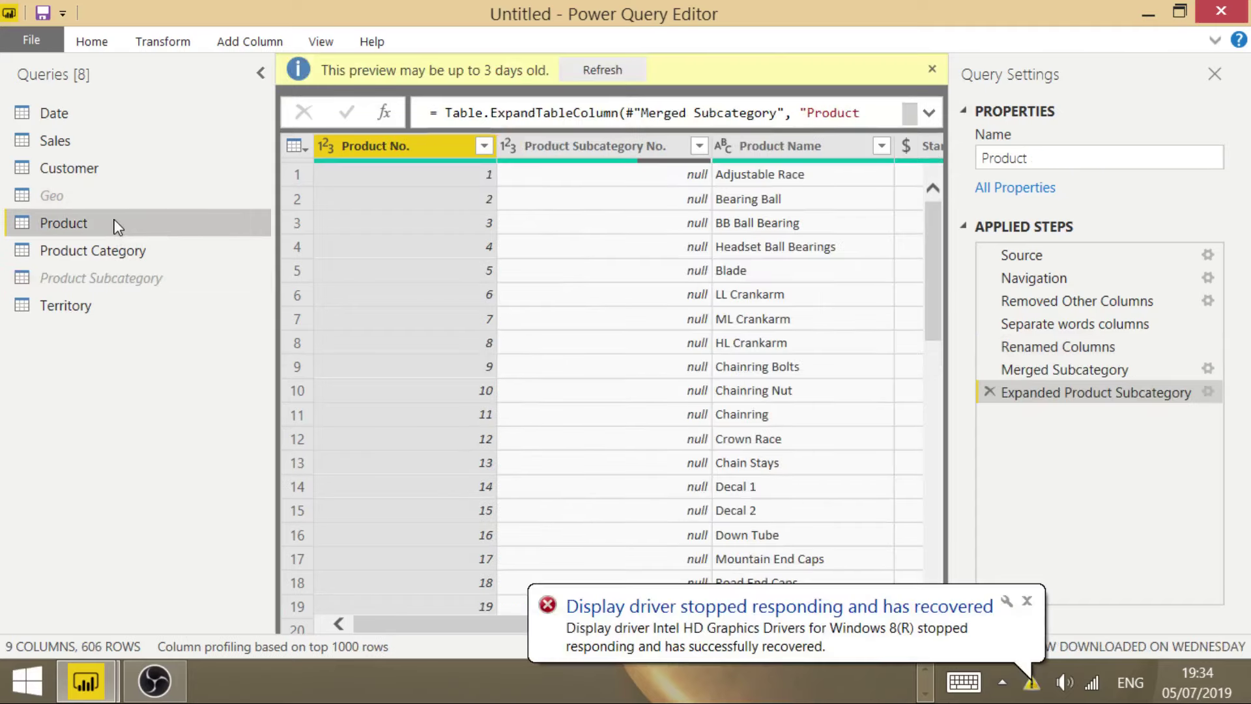
left_click(1027, 601)
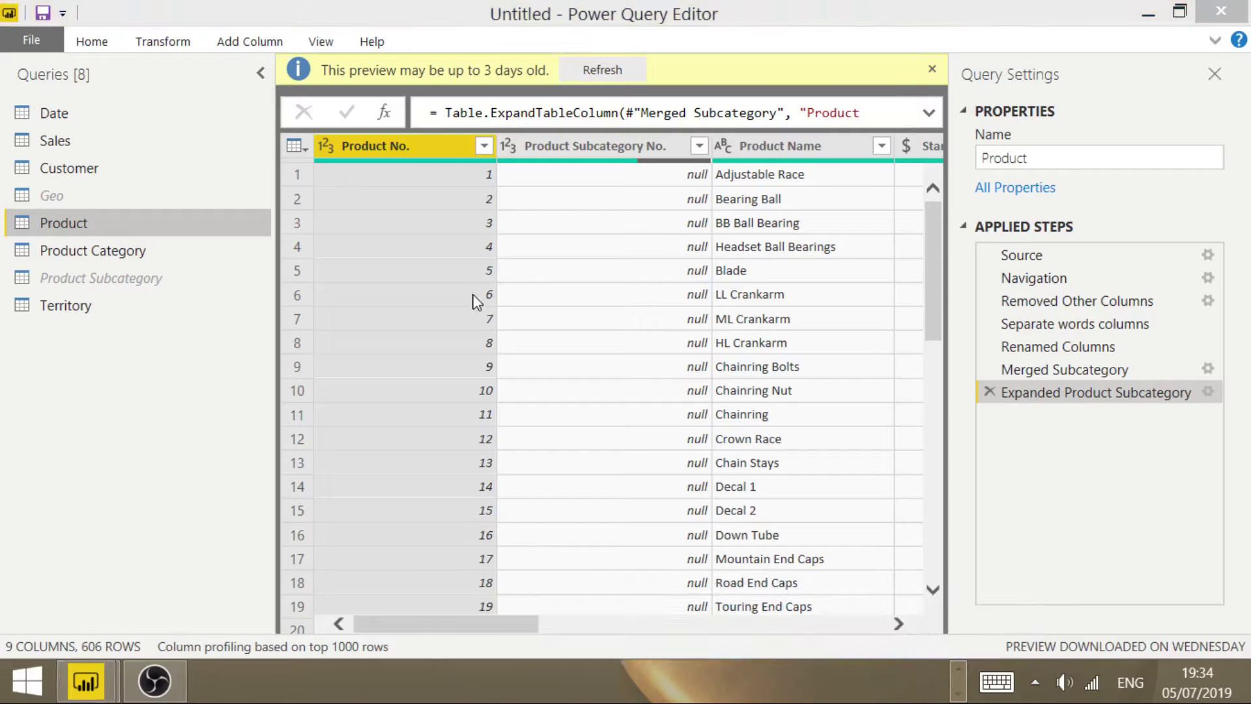
left_click(99, 43)
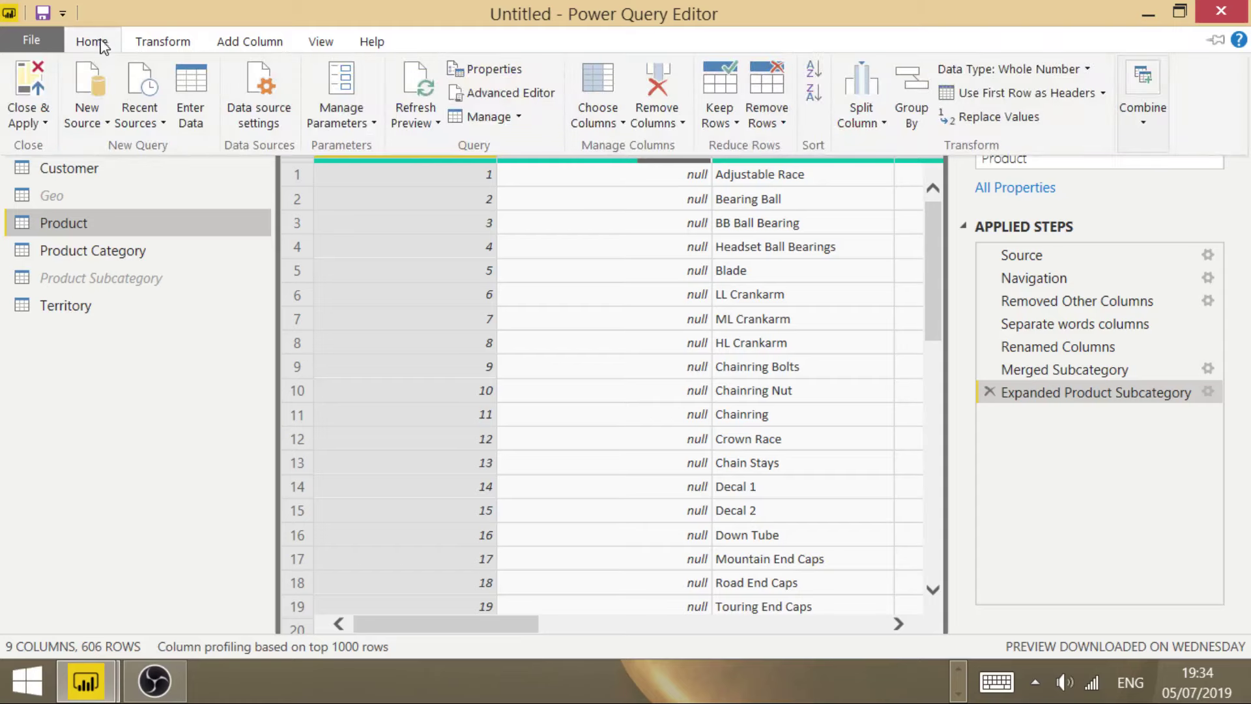
left_click(1163, 129)
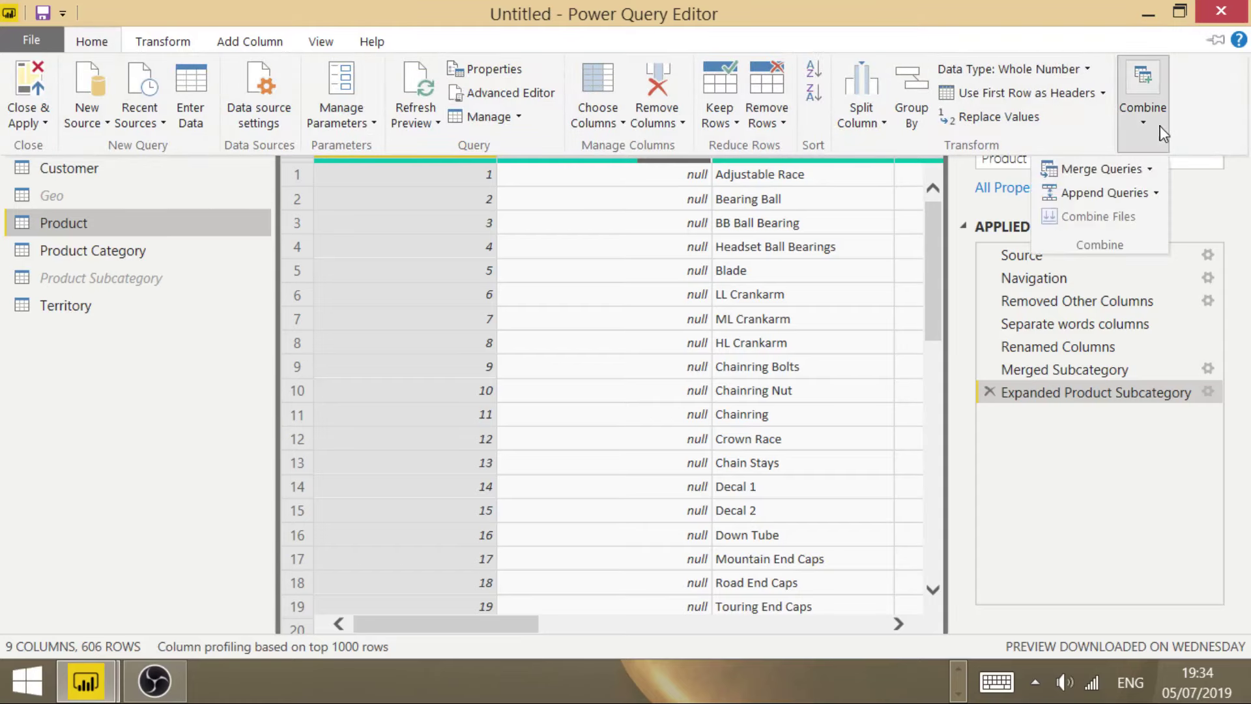
left_click(1148, 172)
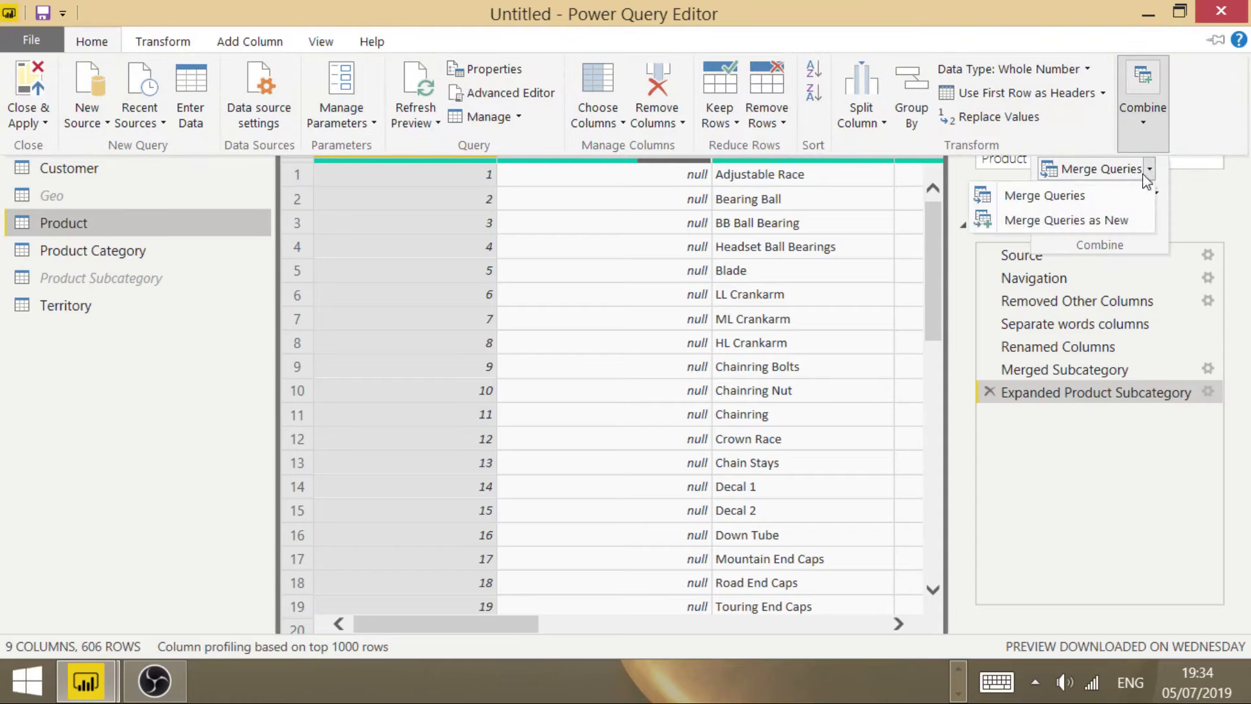
left_click(1117, 208)
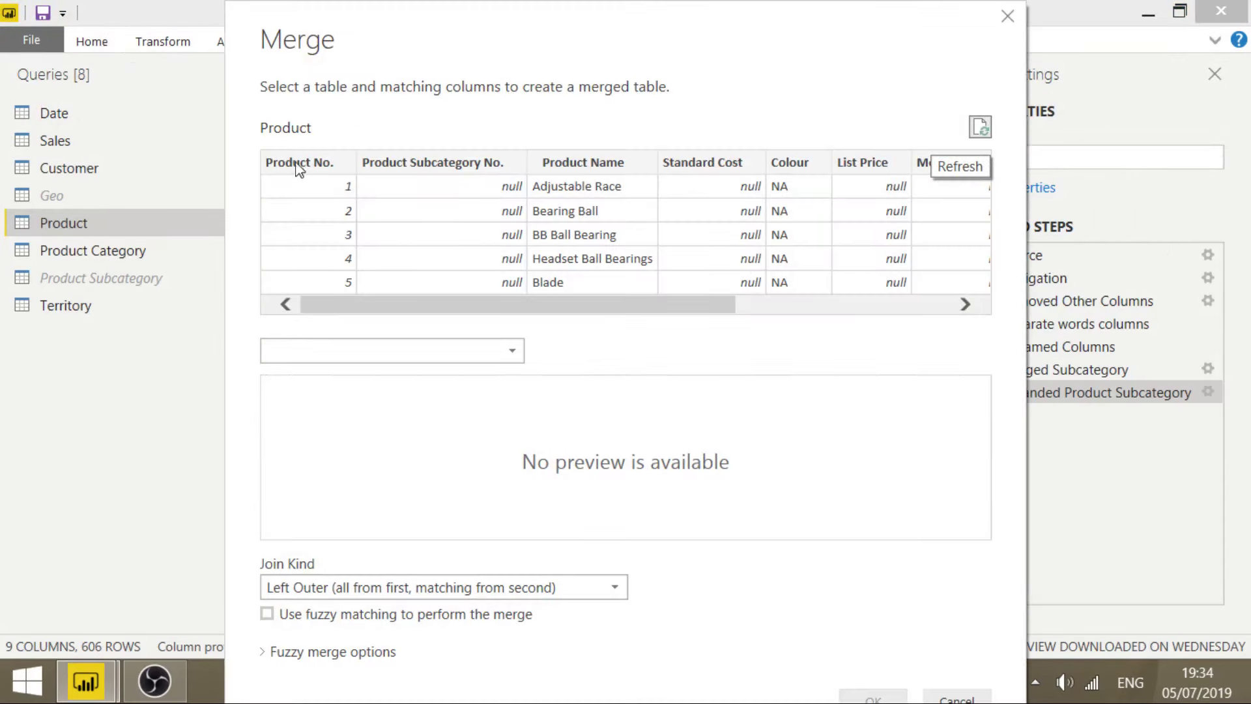
left_click(515, 356)
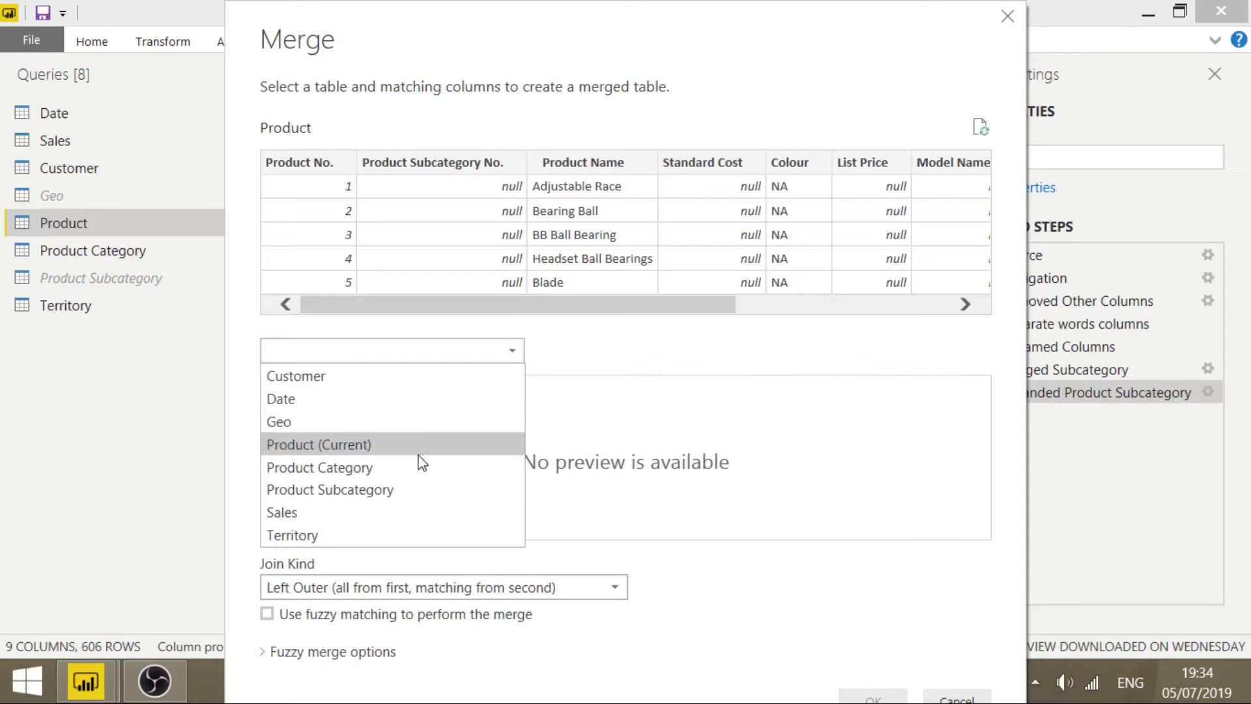
left_click(412, 474)
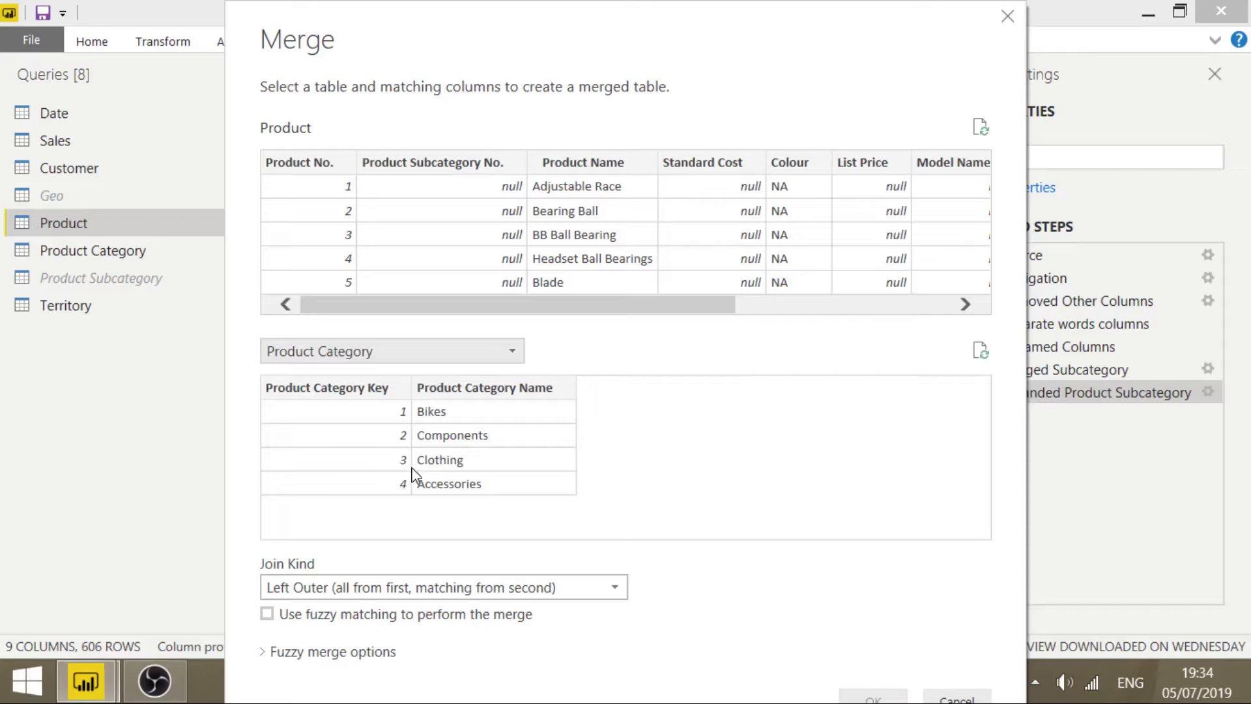
left_click(778, 309)
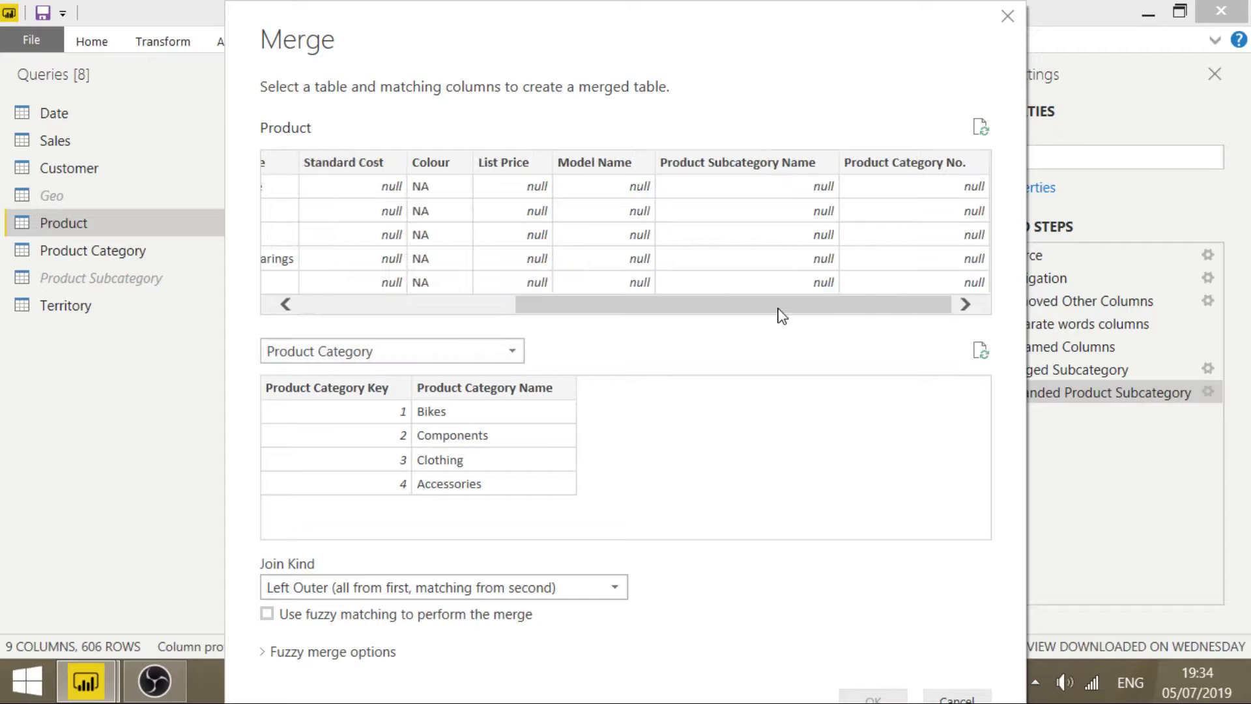
left_click(973, 312)
left_click(905, 162)
left_click(339, 388)
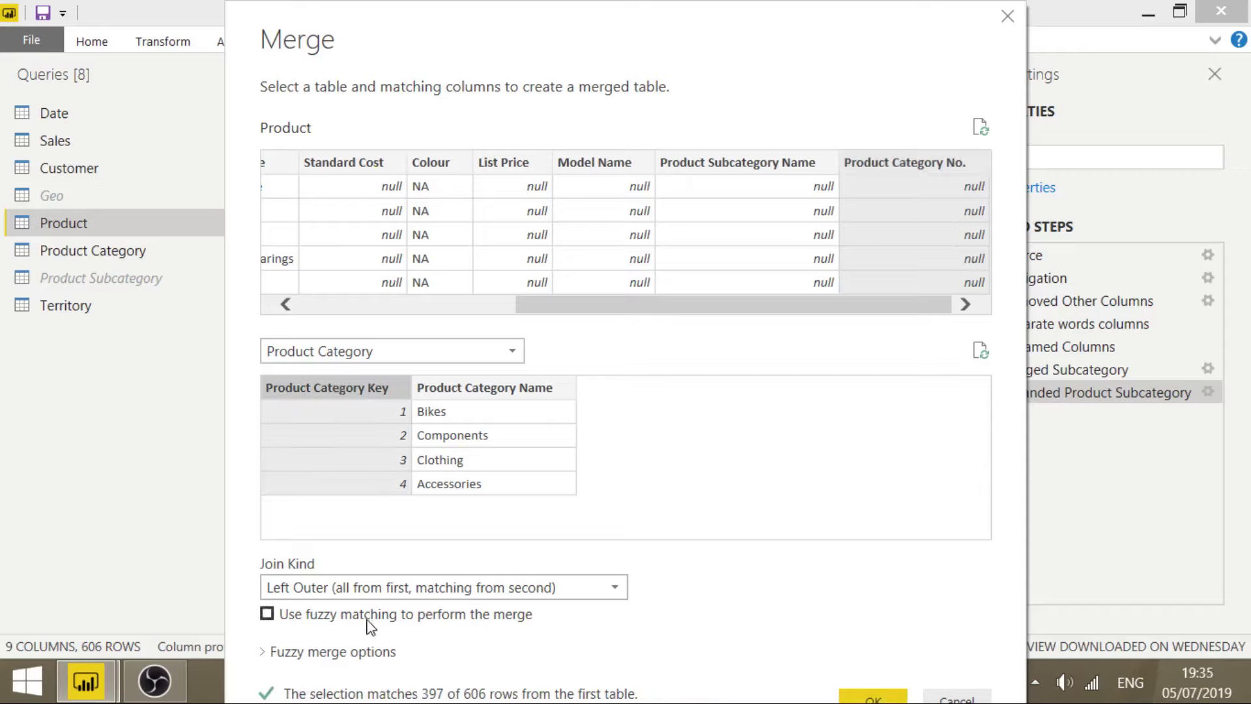
left_click(858, 699)
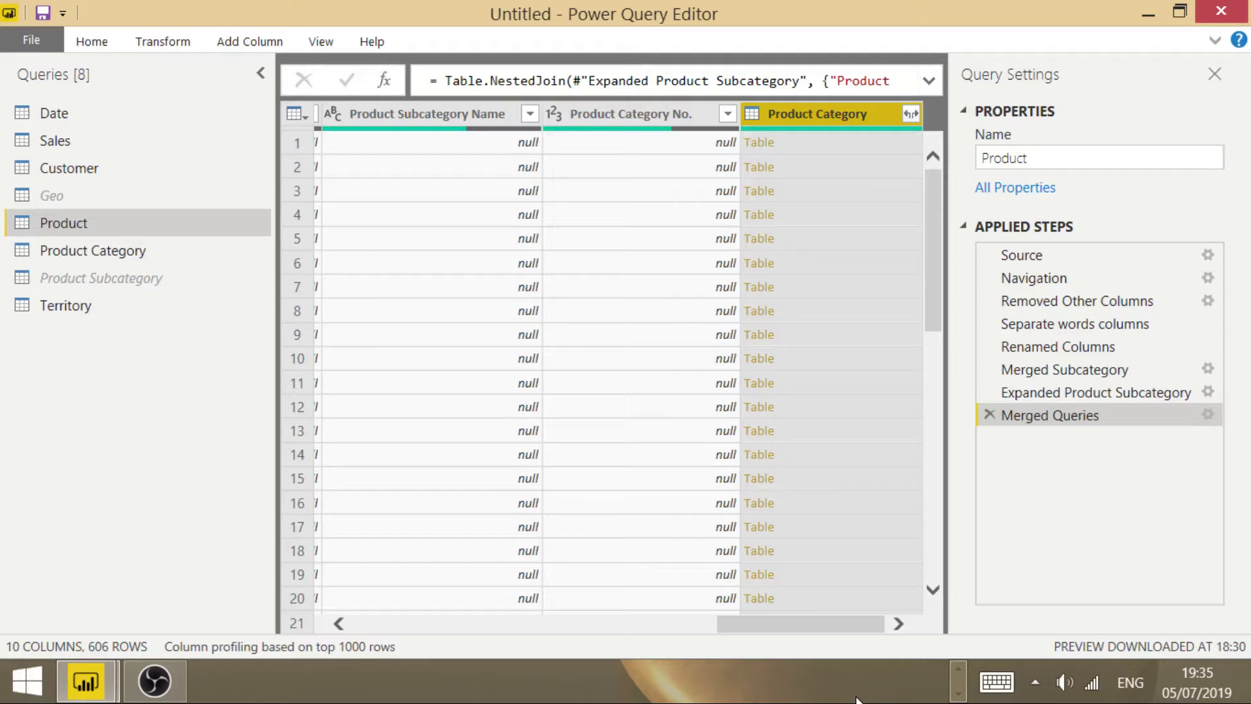
Expand the merged Product Category column into Product Category Name only, without using the original column name as prefix.
left_click(910, 115)
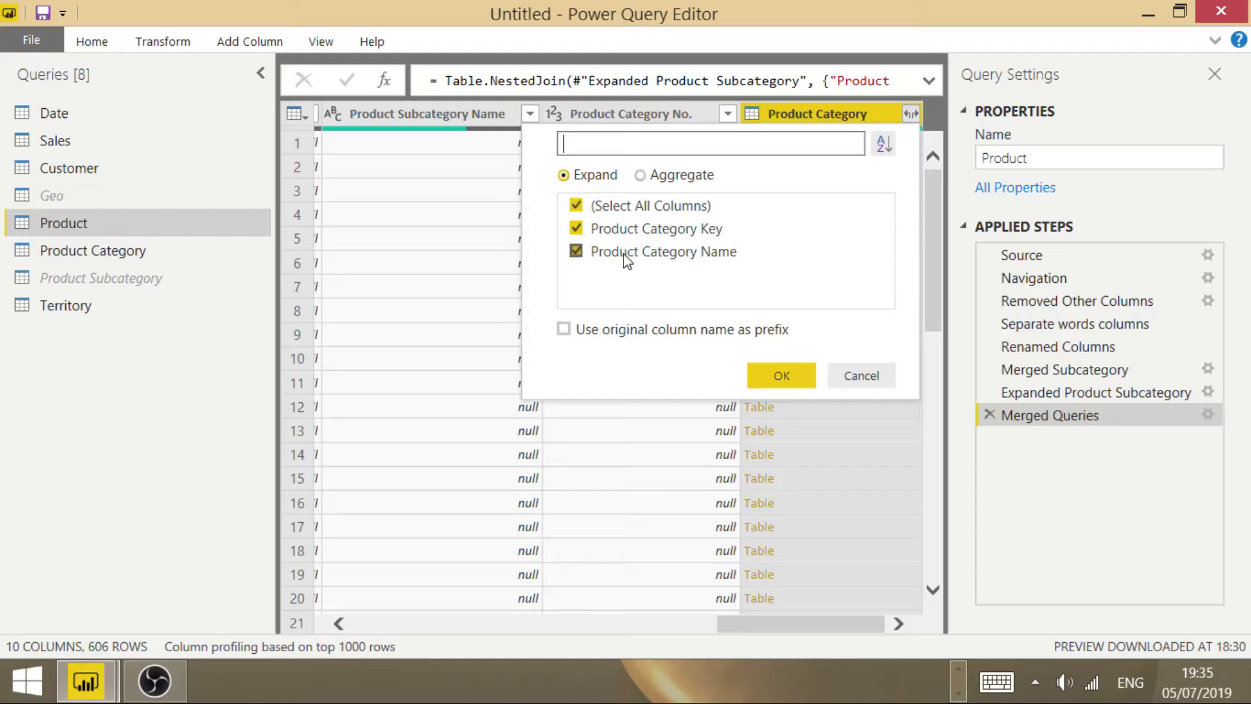
left_click(577, 230)
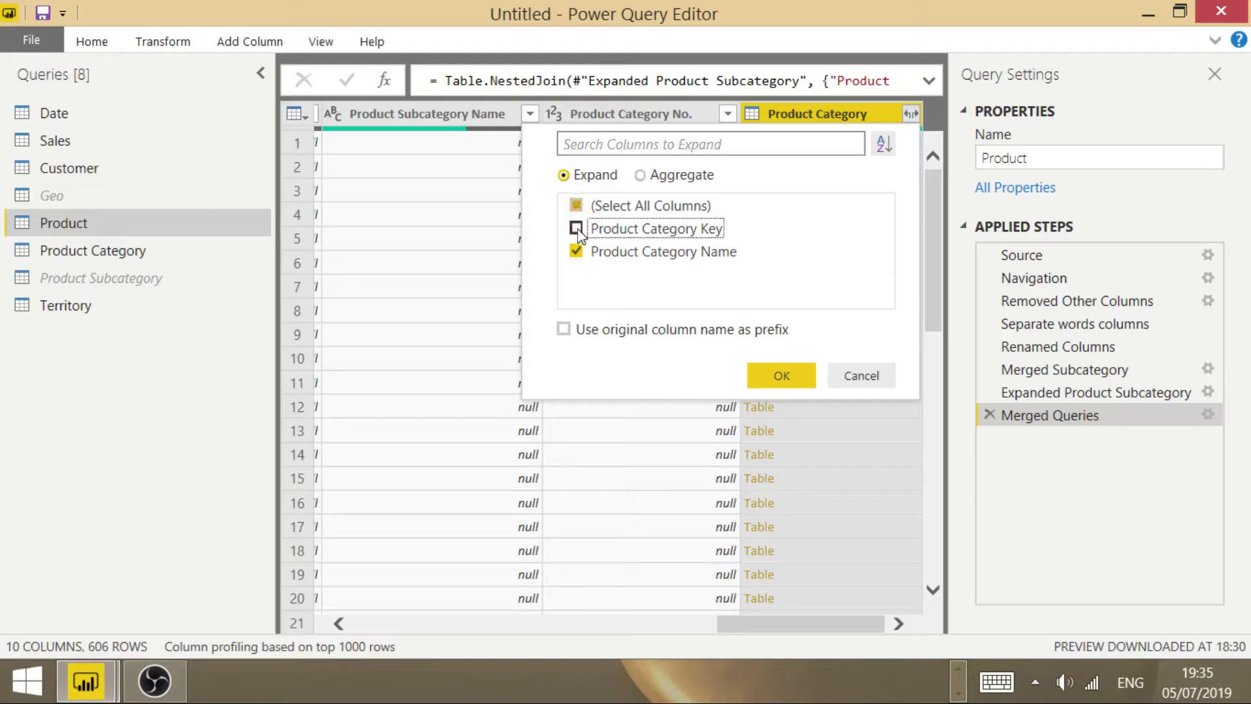
left_click(779, 377)
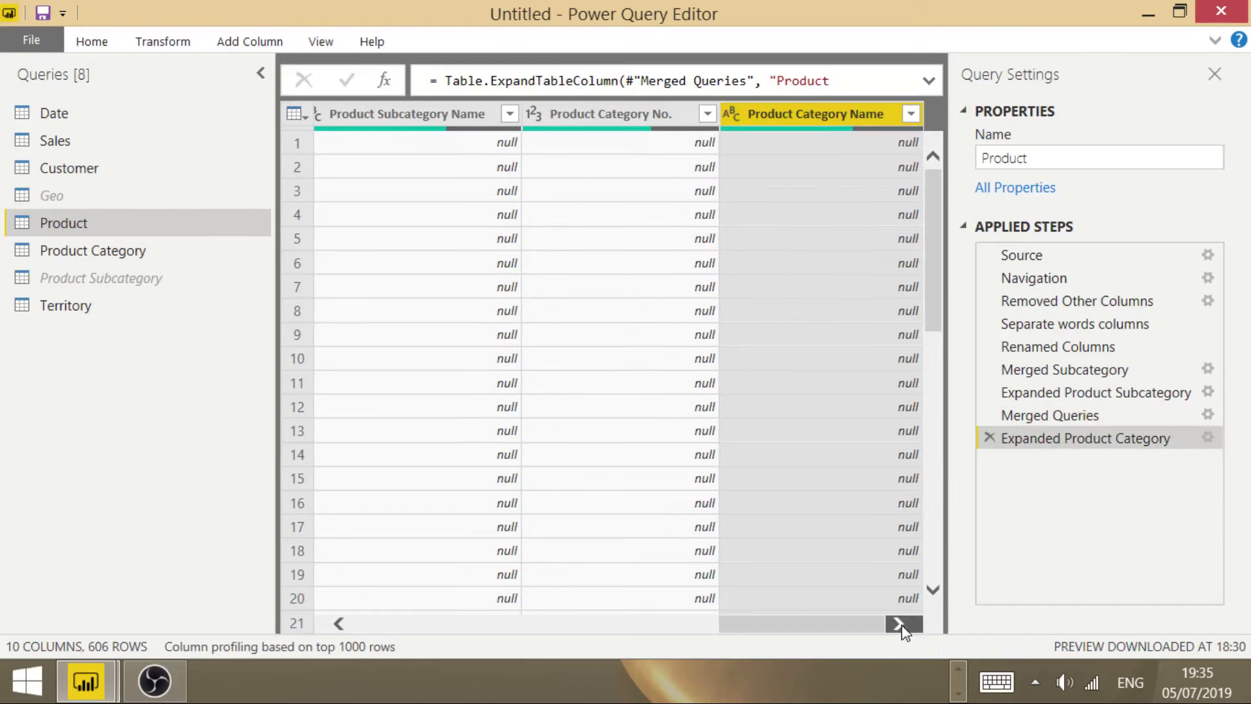
Rename the Product query's Merged Queries step to "Merged Category".
left_click(1039, 416)
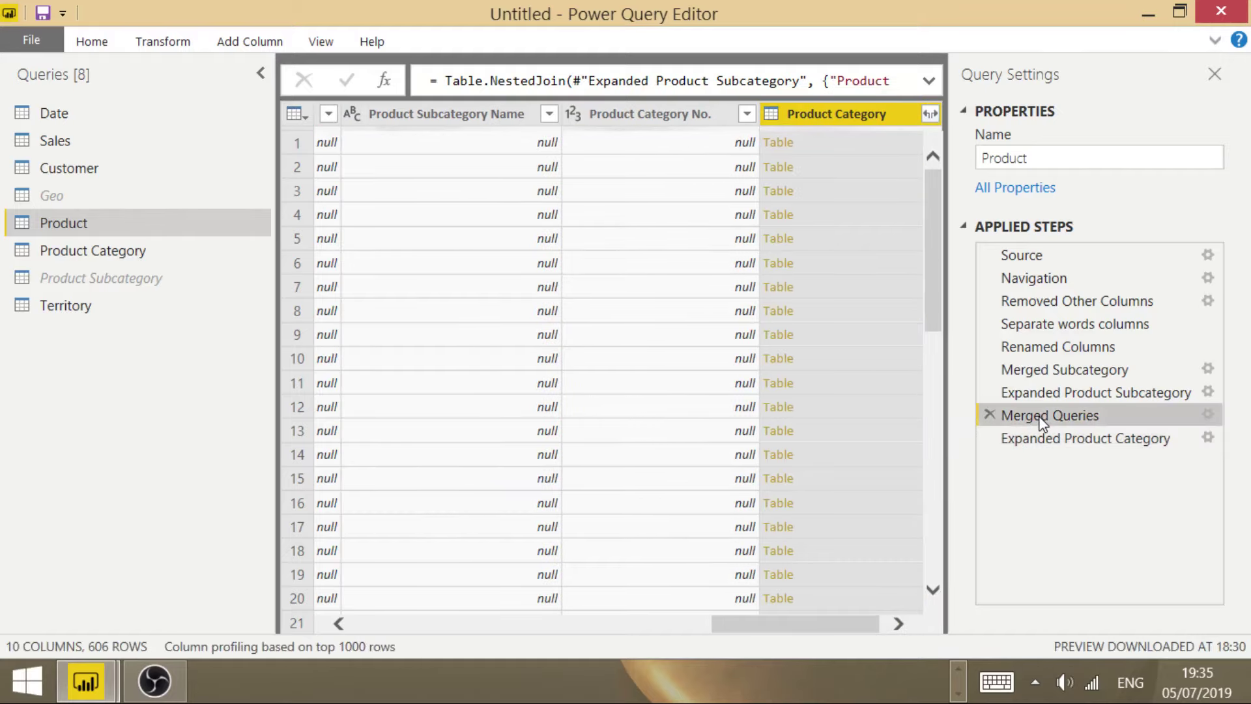
right_click(1040, 418)
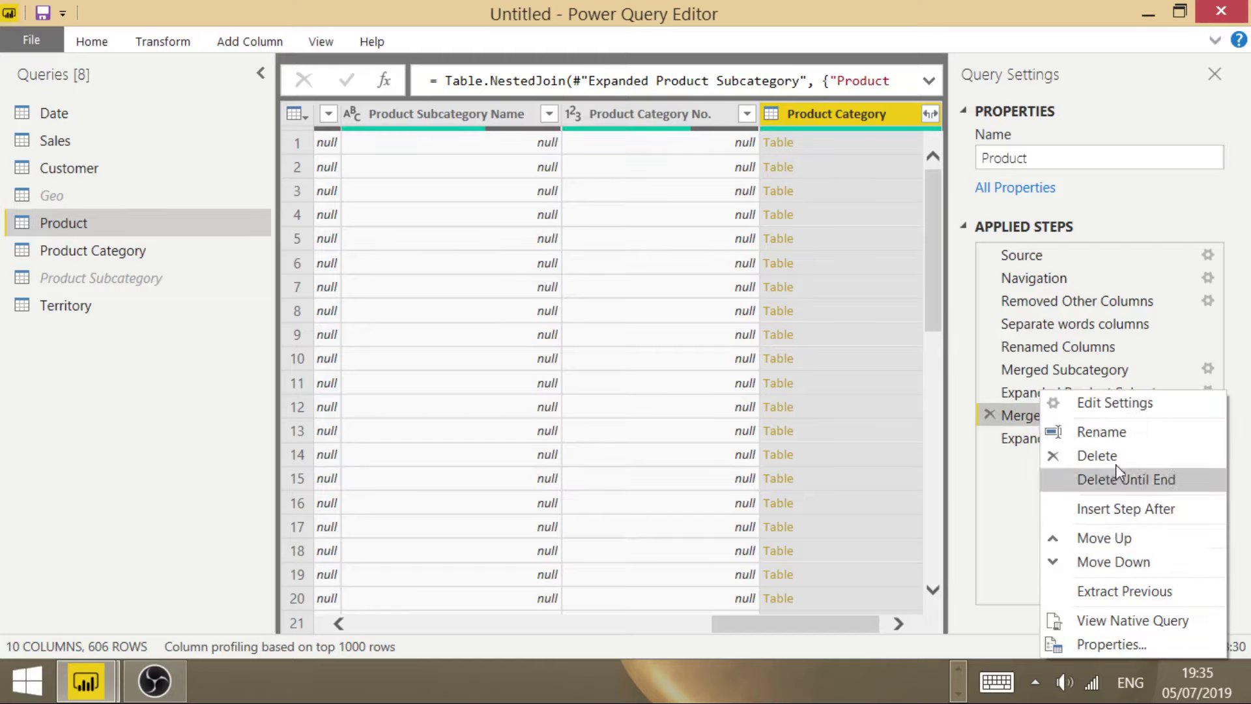
left_click(1102, 432)
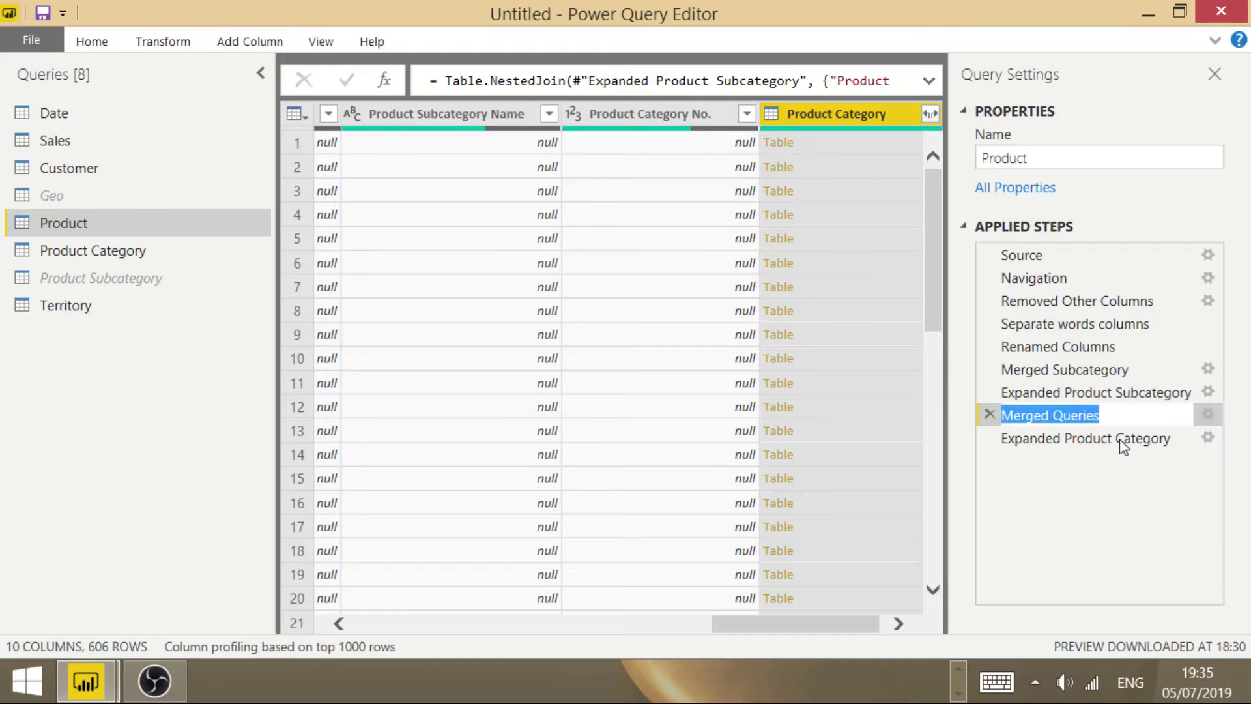
key("End")
key("BackSpace")
key("BackSpace")
key("BackSpace")
key("BackSpace")
key("BackSpace")
key("BackSpace")
key("BackSpace")
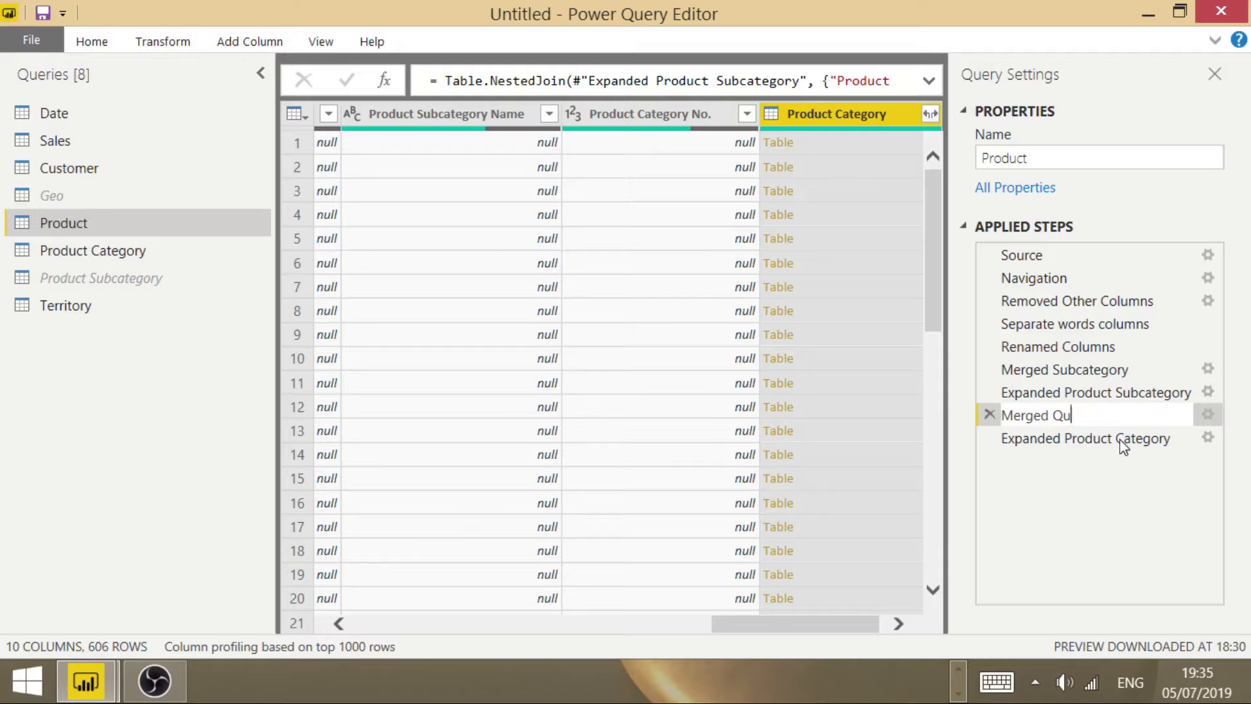
type("Category")
key("Return")
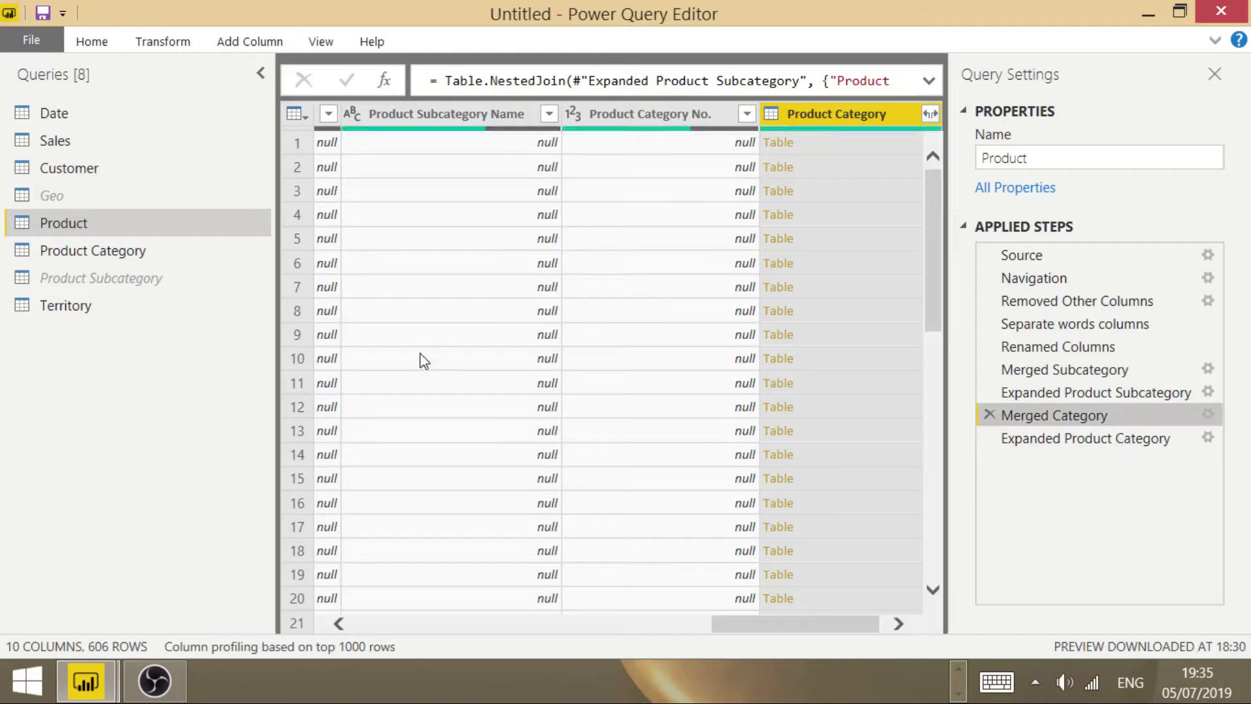
Disable loading of the Product Category query into the report, accepting the possible data loss.
left_click(126, 260)
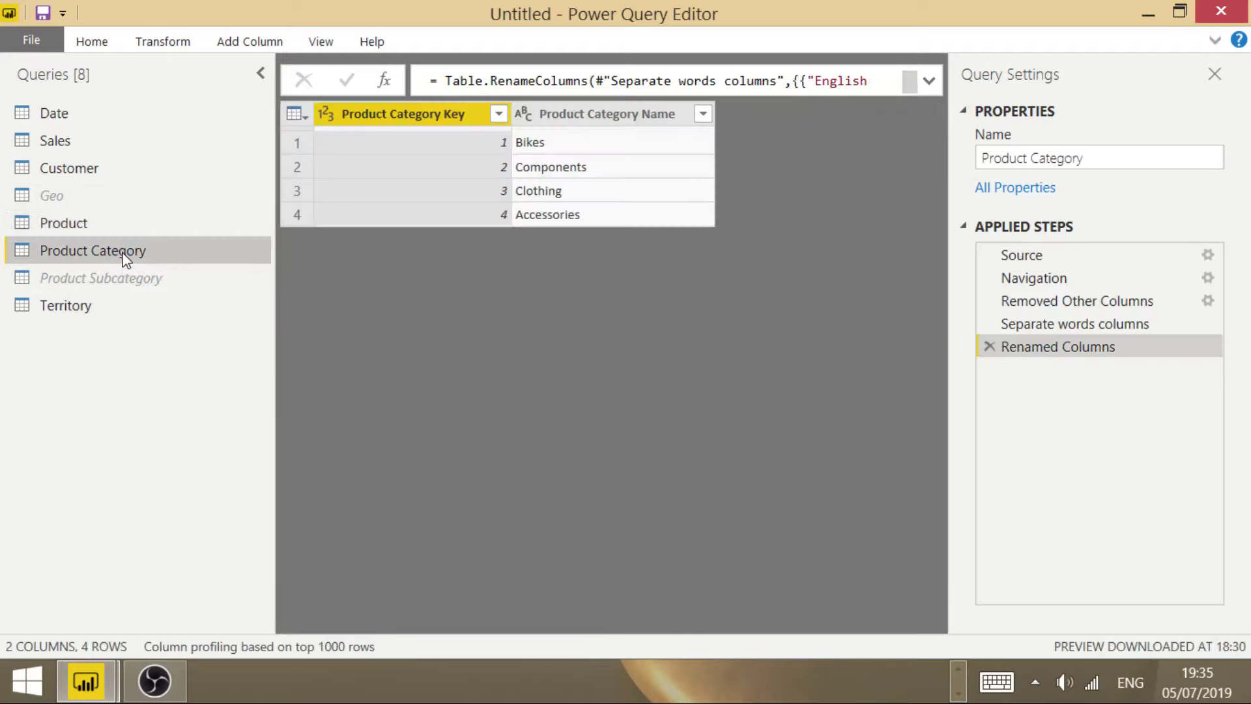
right_click(124, 255)
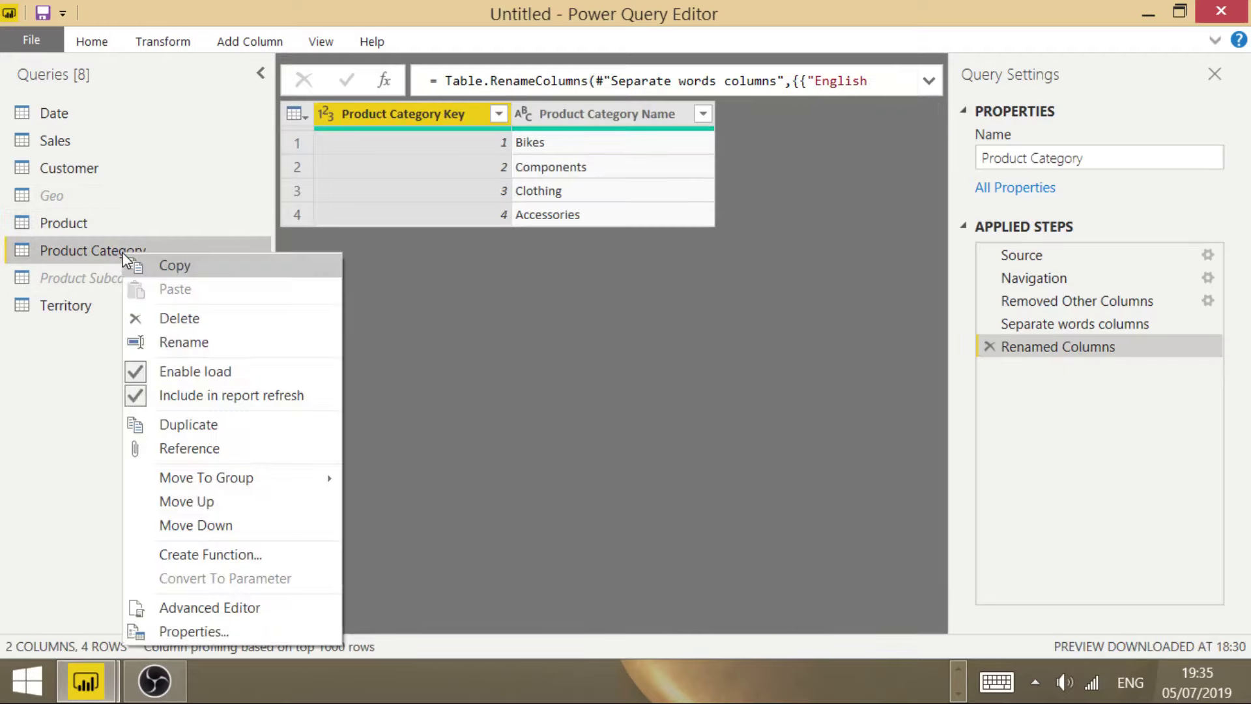
left_click(196, 375)
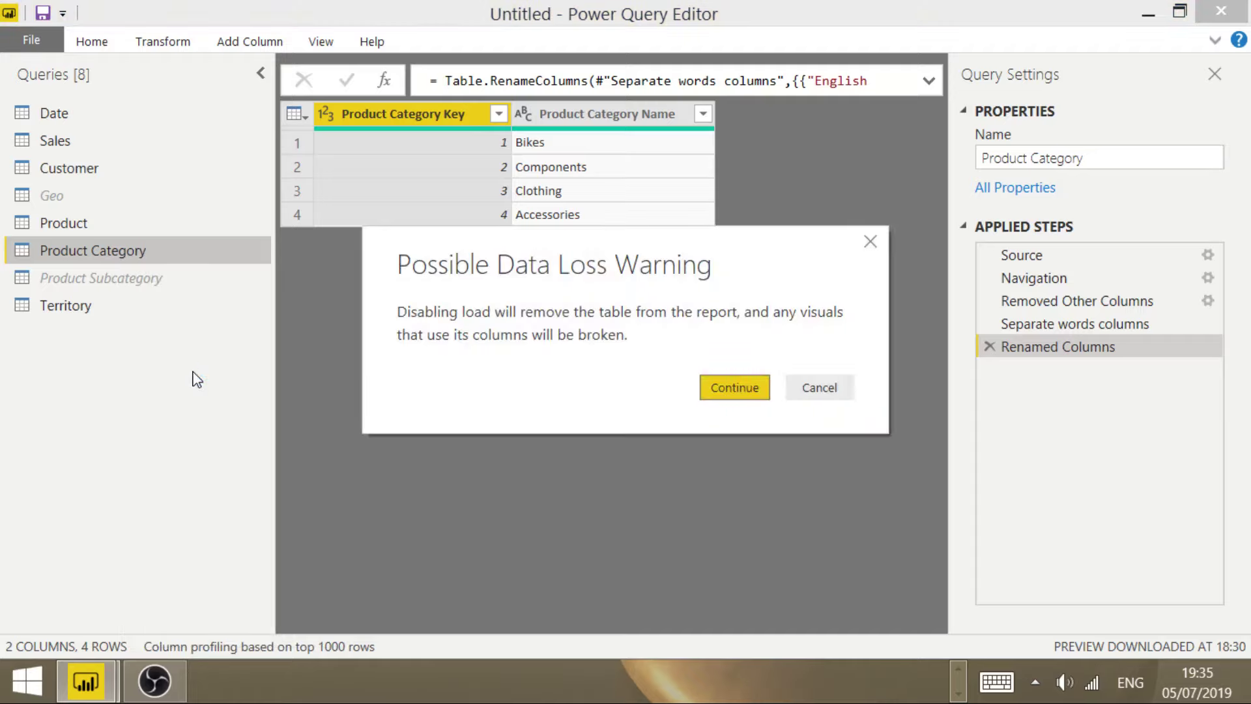
left_click(735, 389)
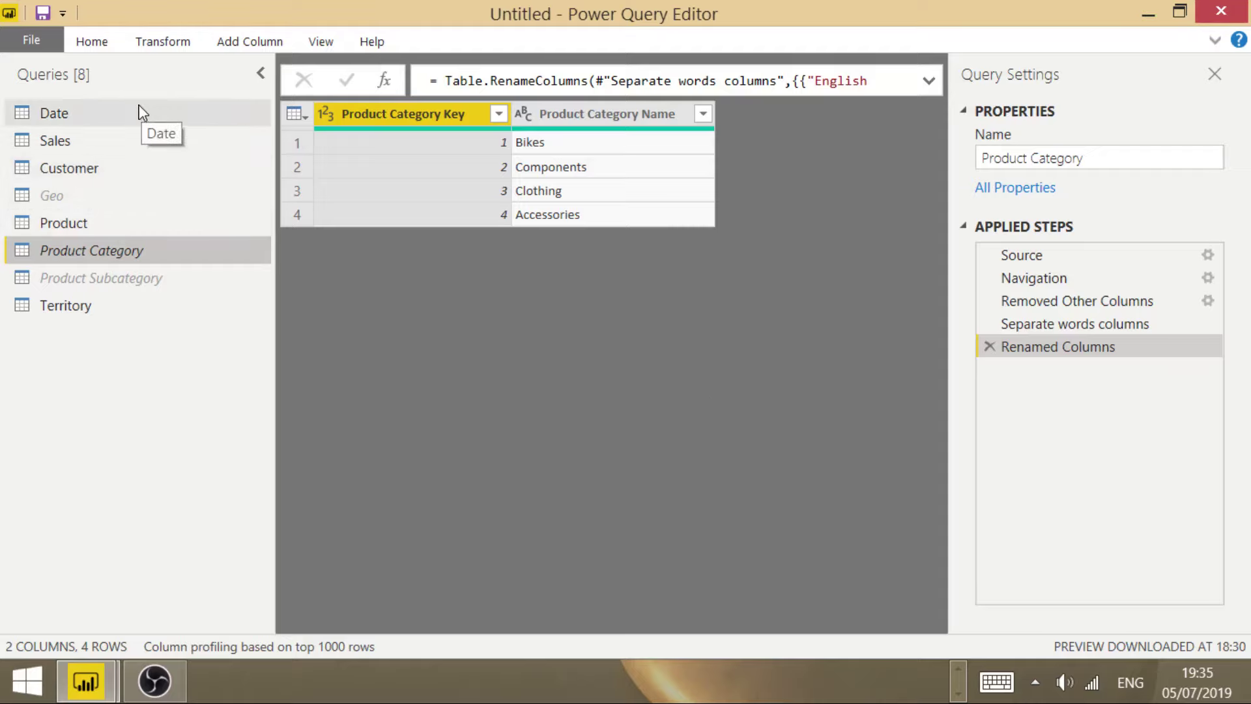
Close the query editor, applying all pending query changes, and return to the Power BI Desktop report.
left_click(92, 41)
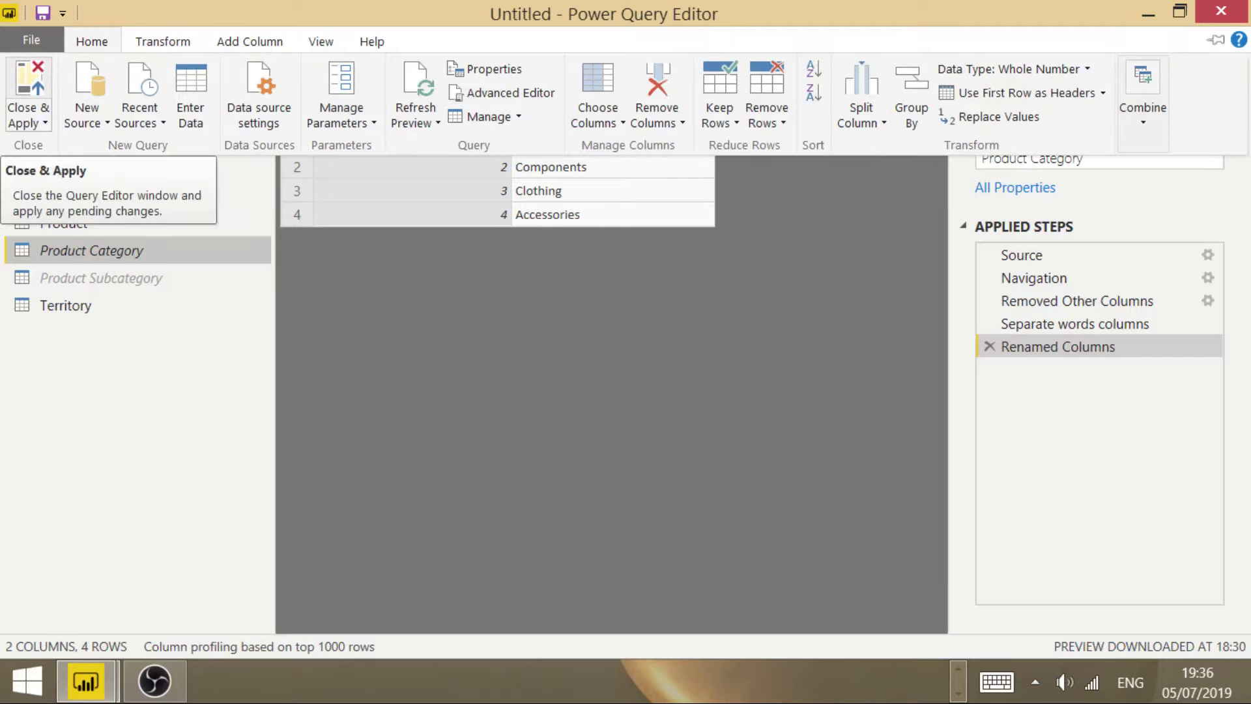
key("Escape")
key("alt+Tab")
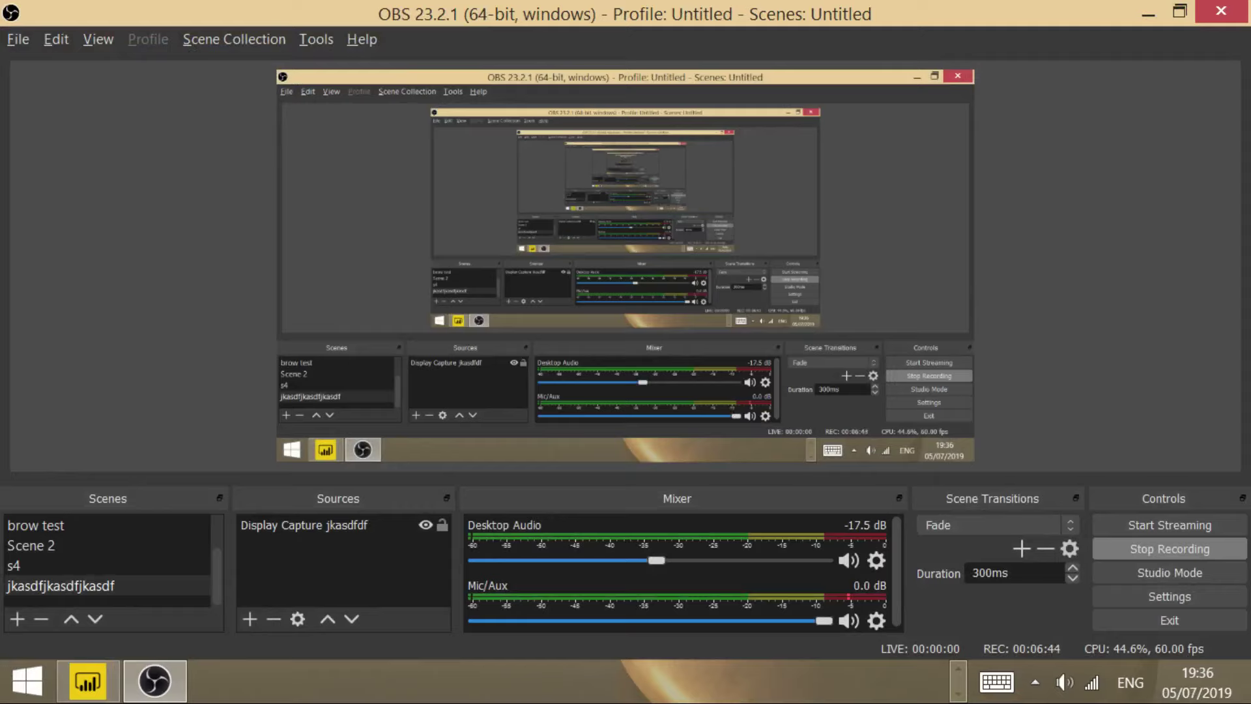
key("alt+Tab")
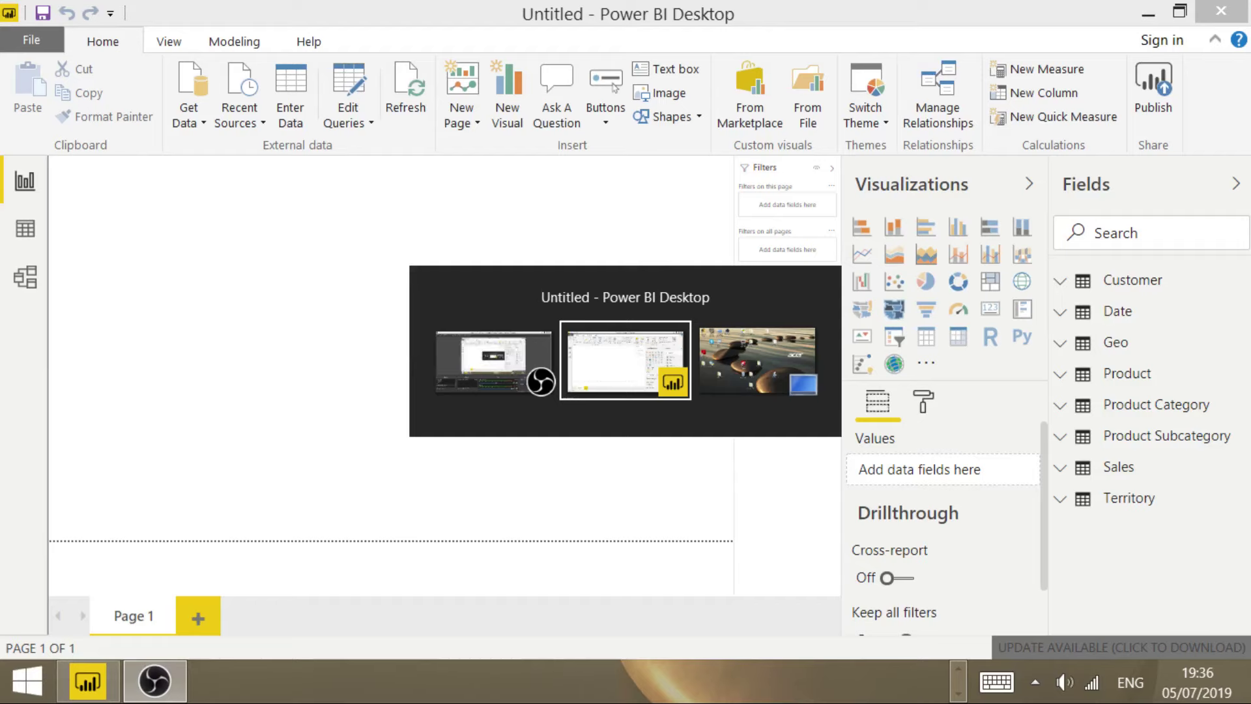
key("alt+Tab")
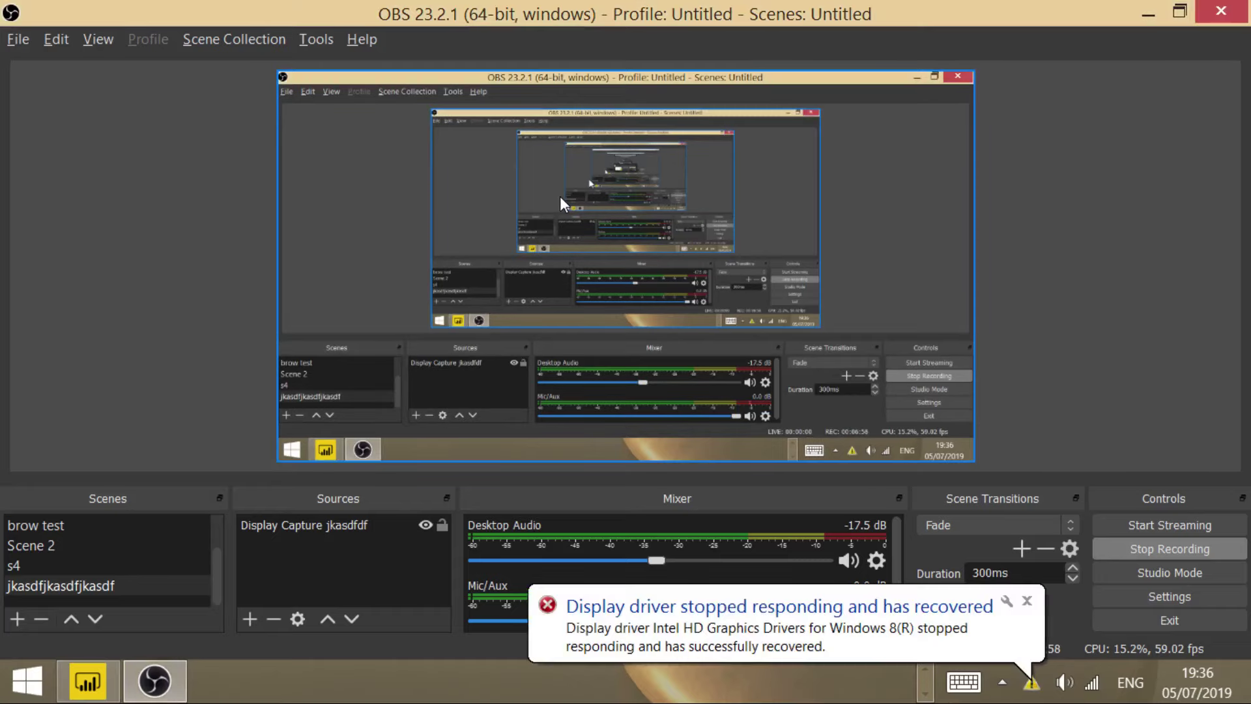
key("alt+Tab")
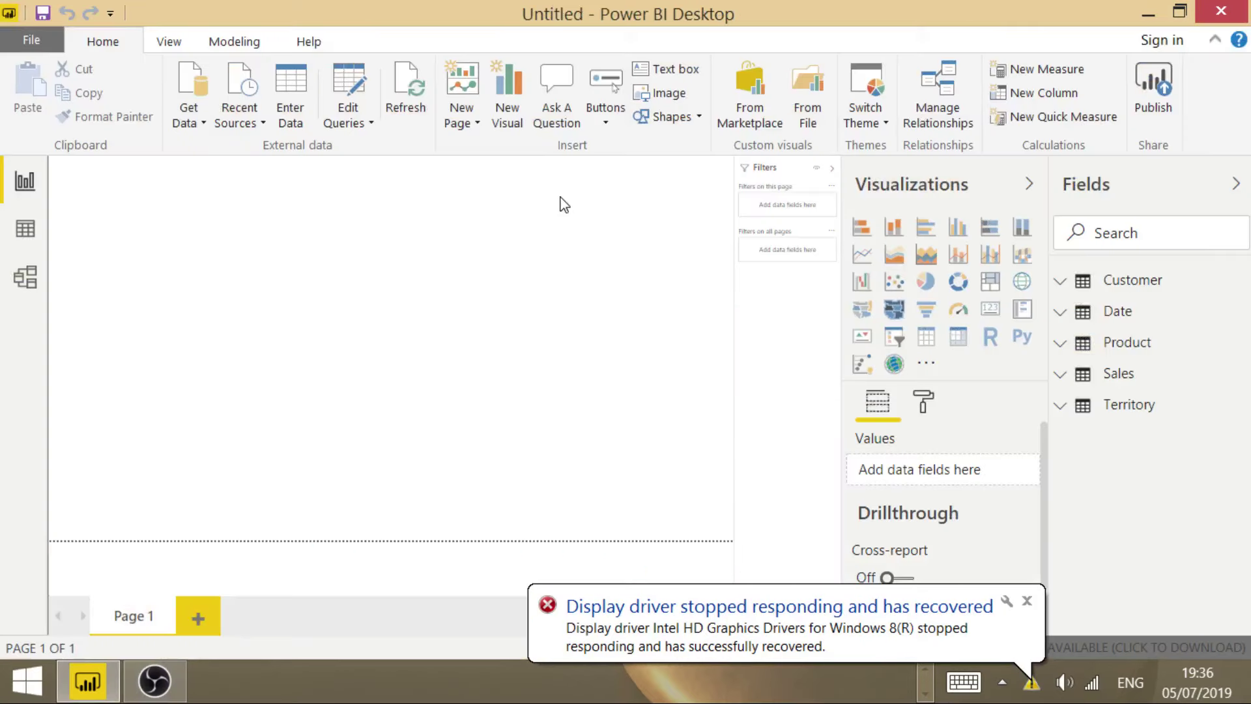
left_click(1028, 600)
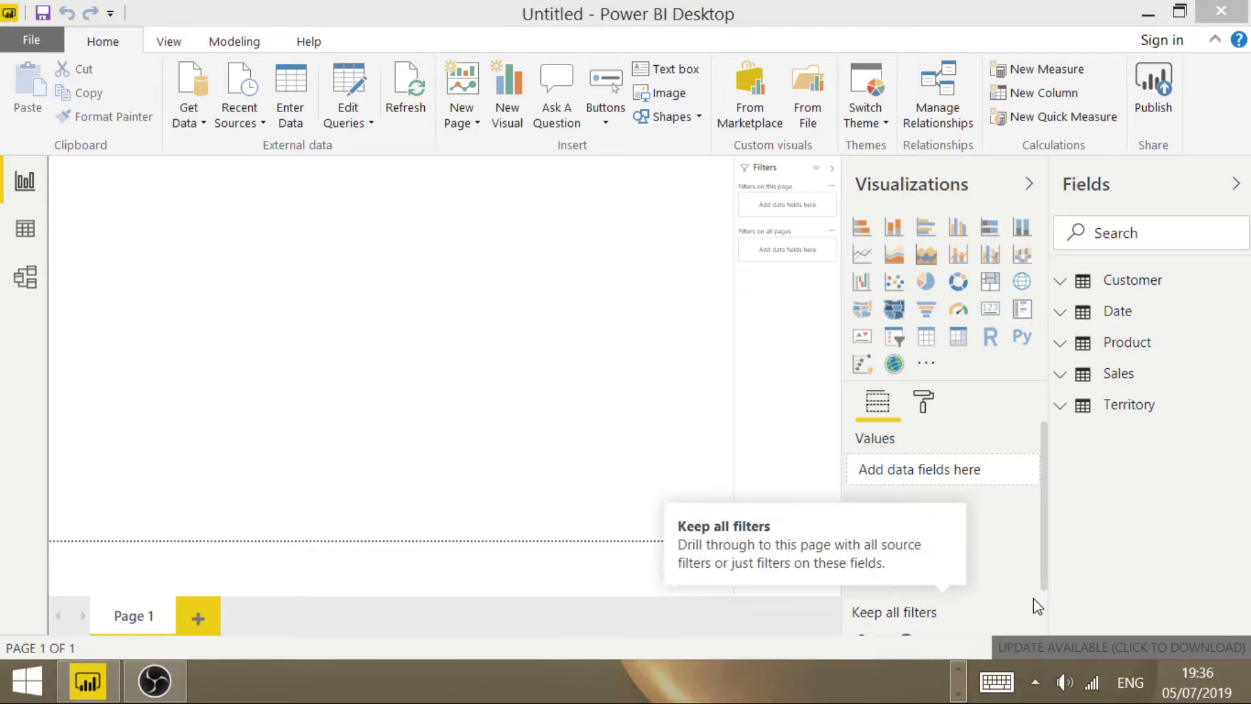
key("alt+Tab")
key("alt+Tab")
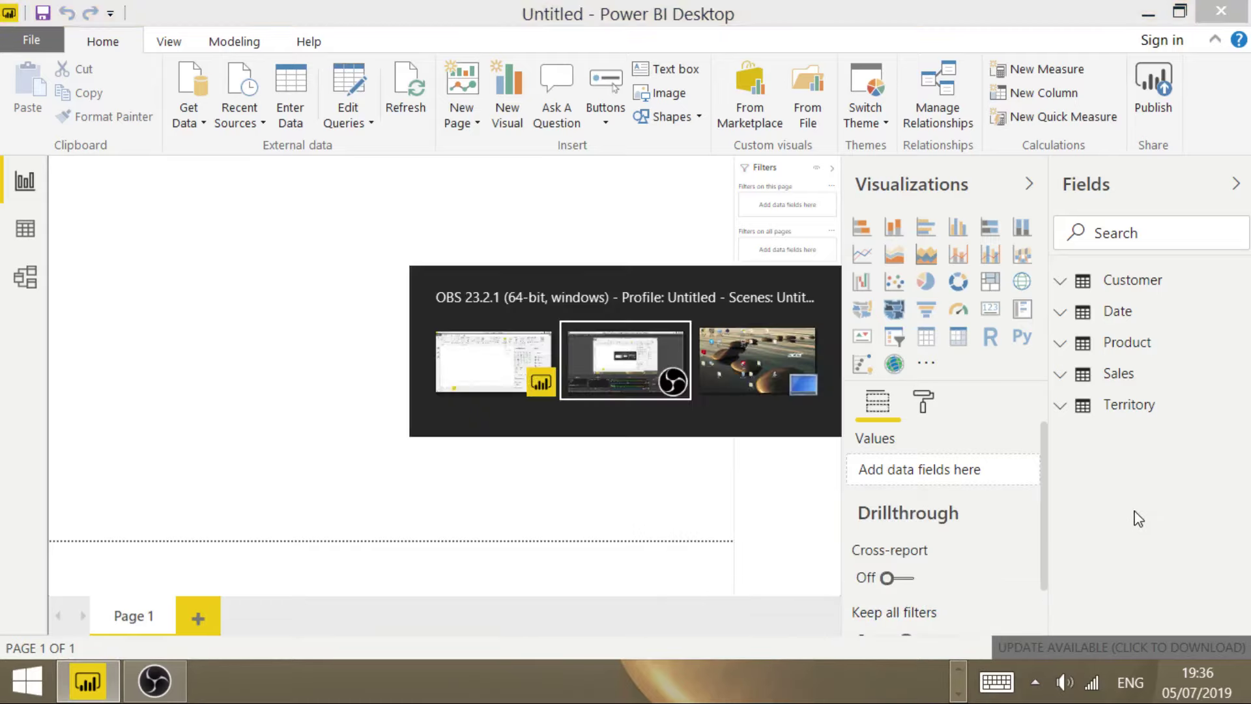